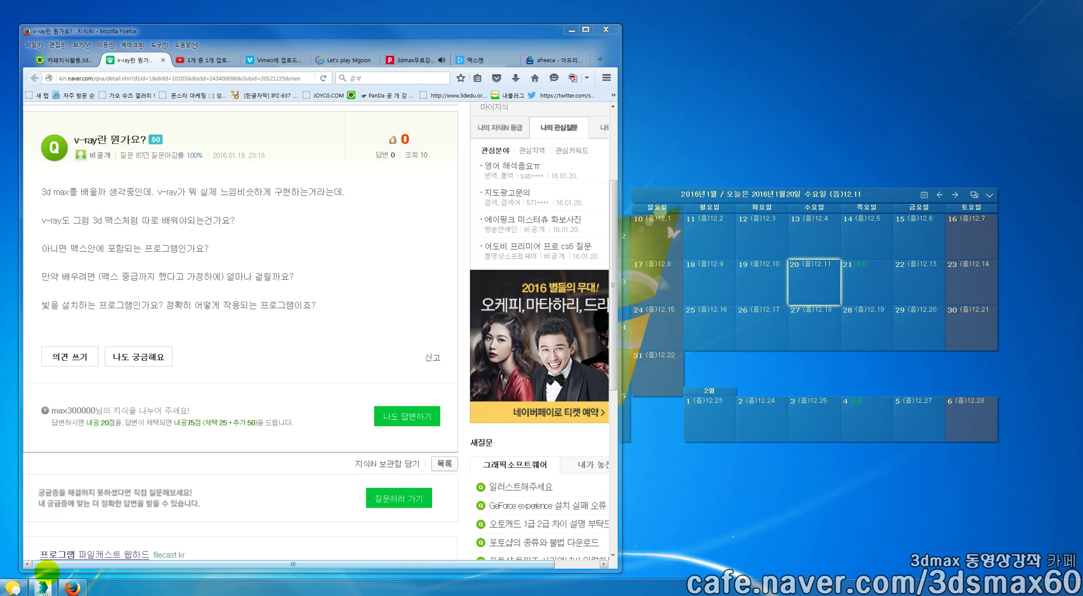
Step: Switch to 3ds Max and reset the sphere scene to an empty one without saving the changes
{"action": "left_click", "coordinate": [46, 587]}
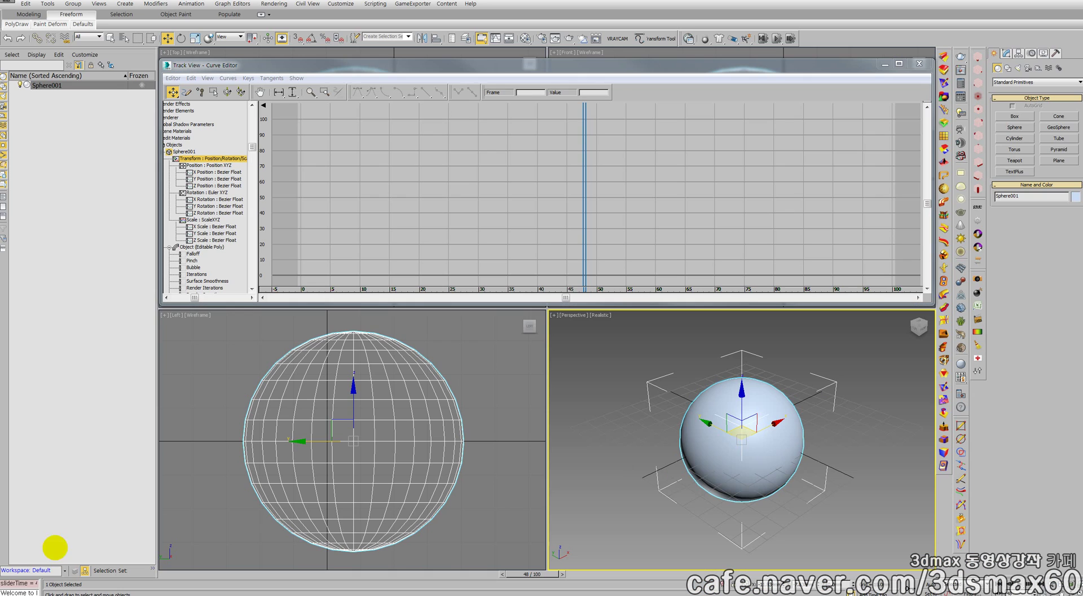
{"action": "right_click", "coordinate": [557, 346]}
{"action": "left_click", "coordinate": [563, 359]}
{"action": "key", "text": "ctrl+n"}
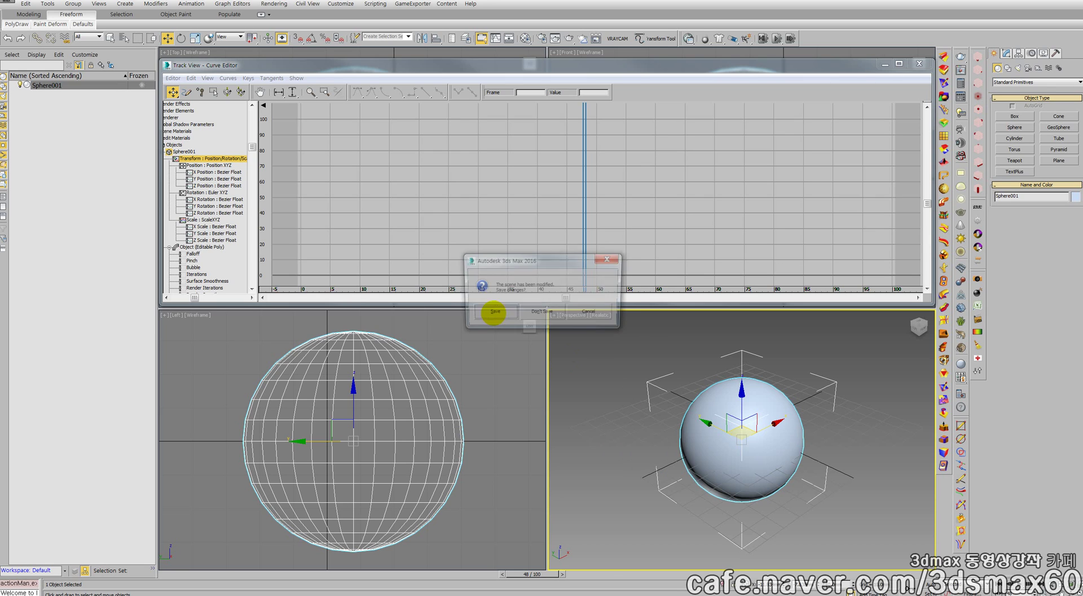
{"action": "key", "text": "Right"}
{"action": "key", "text": "Return"}
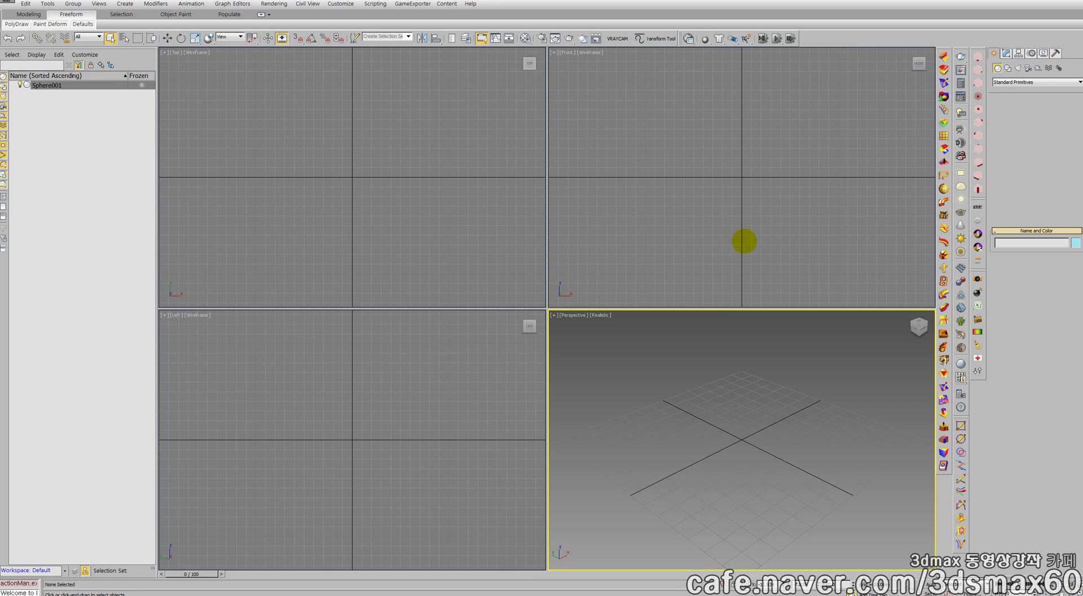
{"action": "left_click", "coordinate": [1018, 116]}
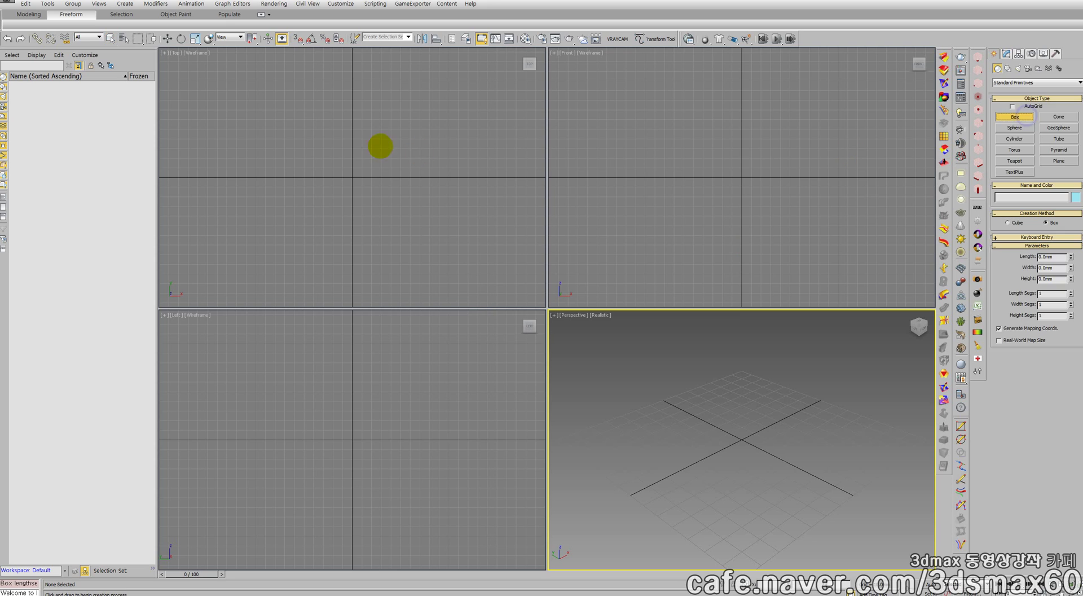
{"action": "left_click_drag", "start_coordinate": [278, 109], "coordinate": [515, 265]}
{"action": "middle_click_drag", "start_coordinate": [515, 265], "coordinate": [510, 295], "text": "alt"}
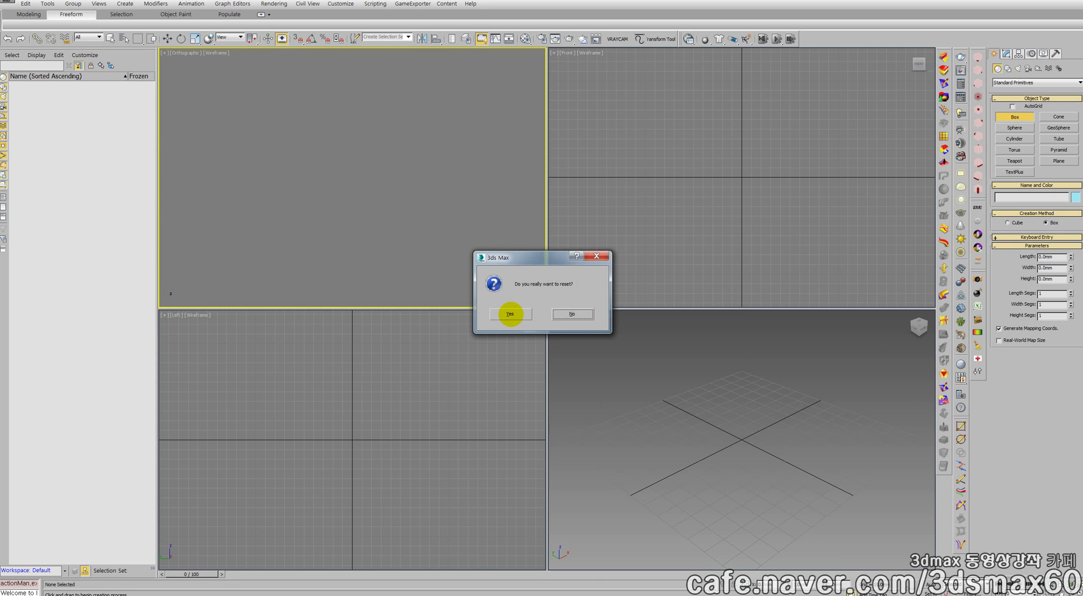
{"action": "left_click", "coordinate": [512, 313]}
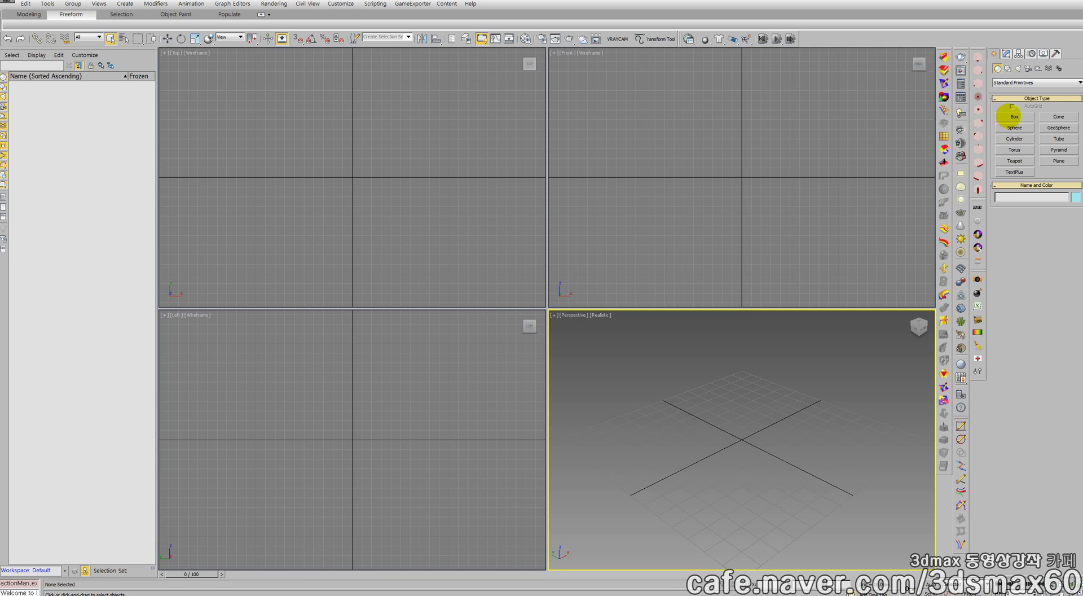
Step: Create a flat box in the Top view, about 152 mm long, 265 mm wide and -29 mm high
{"action": "left_click", "coordinate": [1010, 116]}
{"action": "left_click_drag", "start_coordinate": [252, 97], "coordinate": [508, 242]}
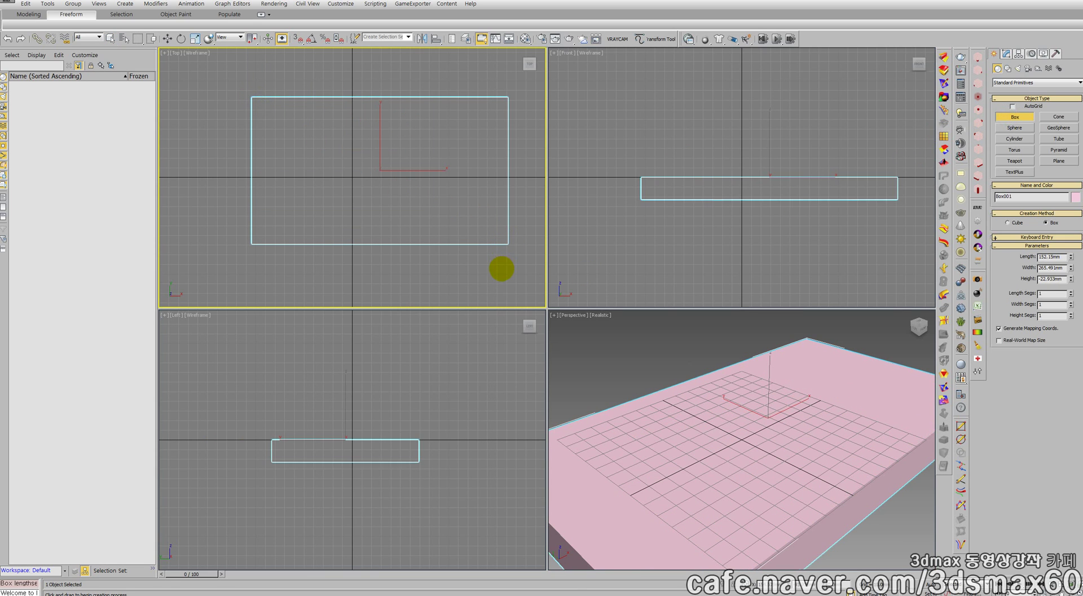
{"action": "left_click", "coordinate": [501, 271]}
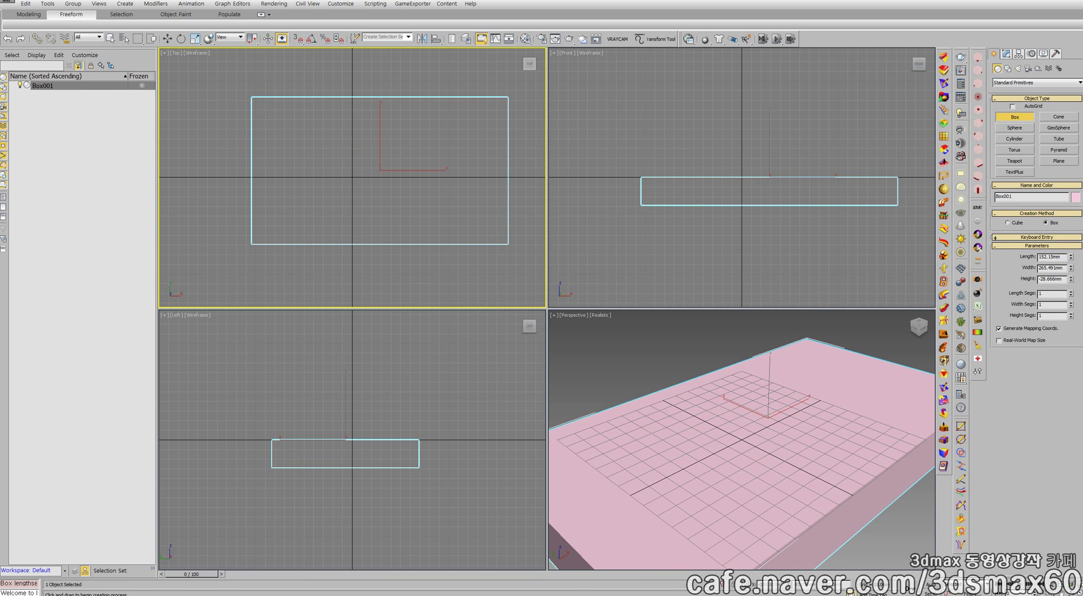
Step: Place a standard Omni light at the centre of the box in the Top view
{"action": "left_click", "coordinate": [1018, 68]}
{"action": "left_click", "coordinate": [1013, 82]}
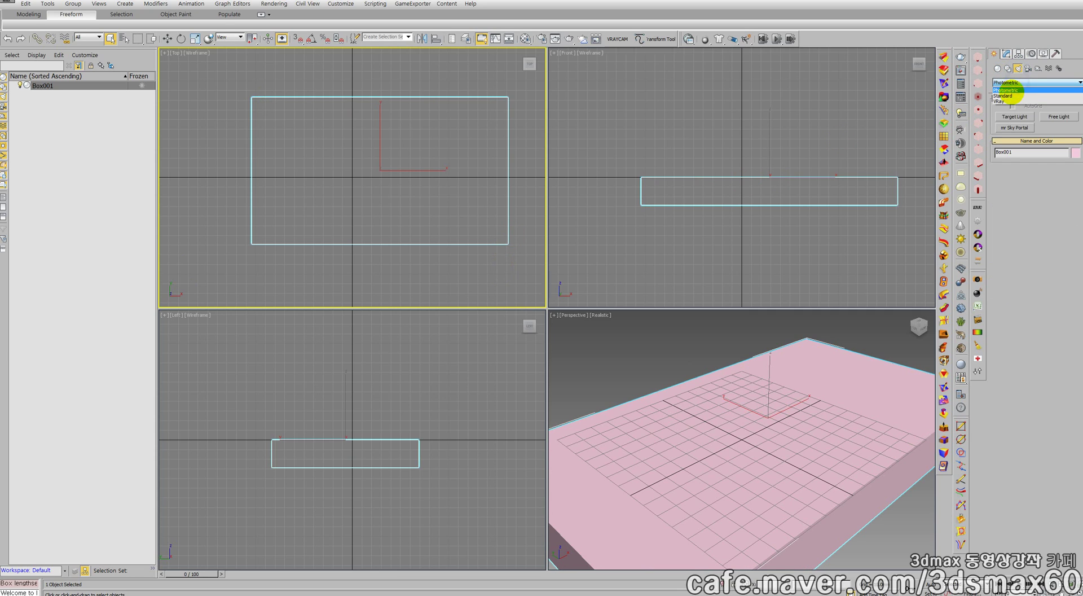
{"action": "left_click", "coordinate": [1005, 96]}
{"action": "left_click", "coordinate": [1015, 138]}
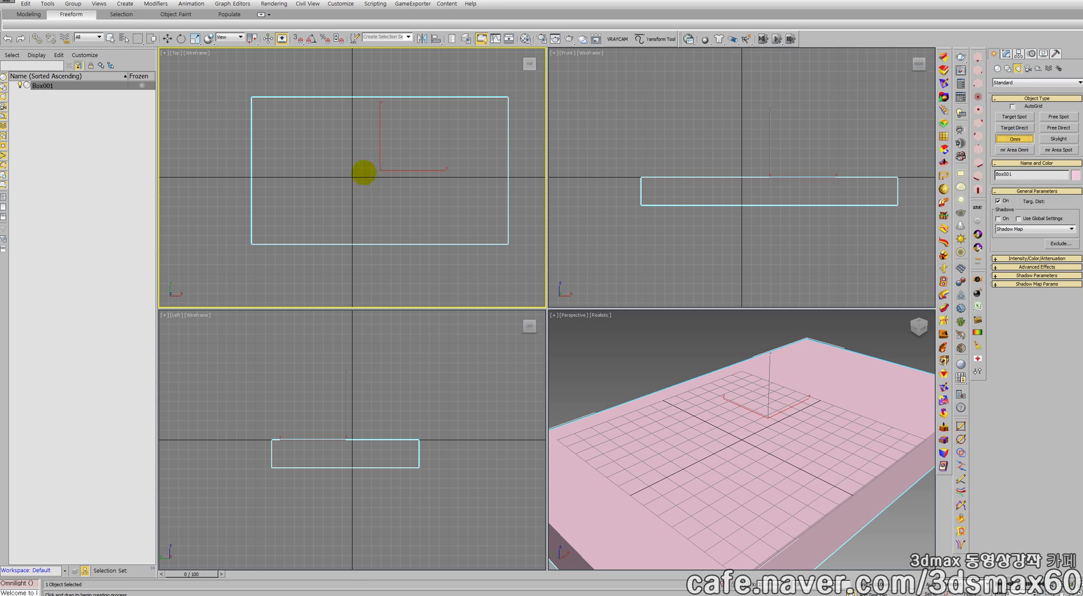
{"action": "left_click", "coordinate": [383, 170]}
{"action": "right_click", "coordinate": [349, 409]}
{"action": "right_click", "coordinate": [348, 411]}
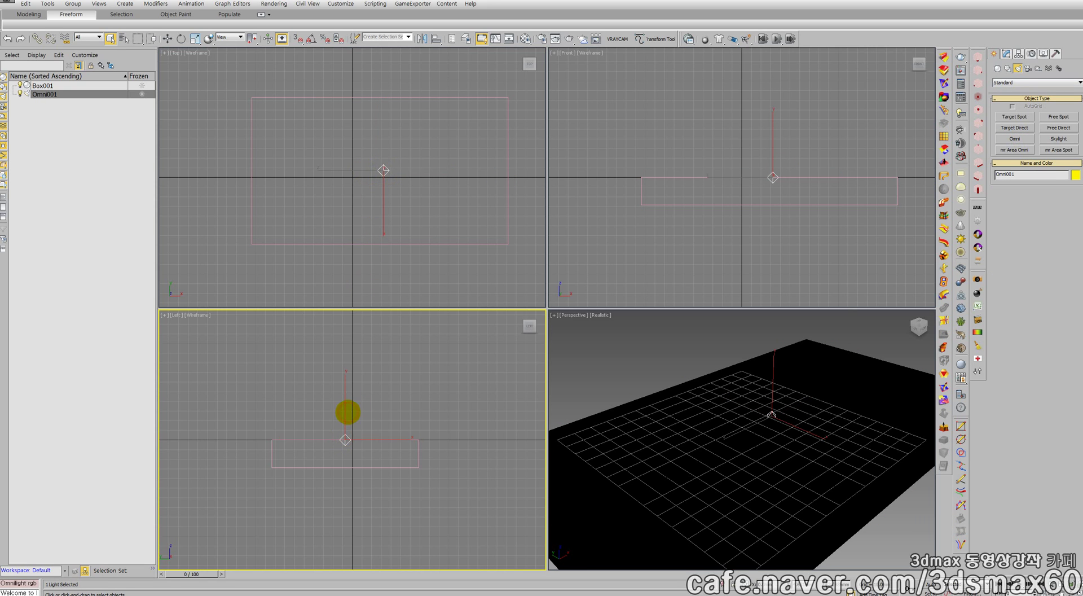
Step: Move the omni light straight up in the Left view so it sits well above the box
{"action": "right_click", "coordinate": [348, 412]}
{"action": "left_click", "coordinate": [359, 421]}
{"action": "left_click_drag", "start_coordinate": [358, 423], "coordinate": [345, 282]}
Step: Render the Perspective view of the whole box from above, and close the rendered frame
{"action": "scroll", "coordinate": [675, 363], "scroll_direction": "down", "scroll_amount": 6}
{"action": "middle_click_drag", "start_coordinate": [694, 379], "coordinate": [723, 437]}
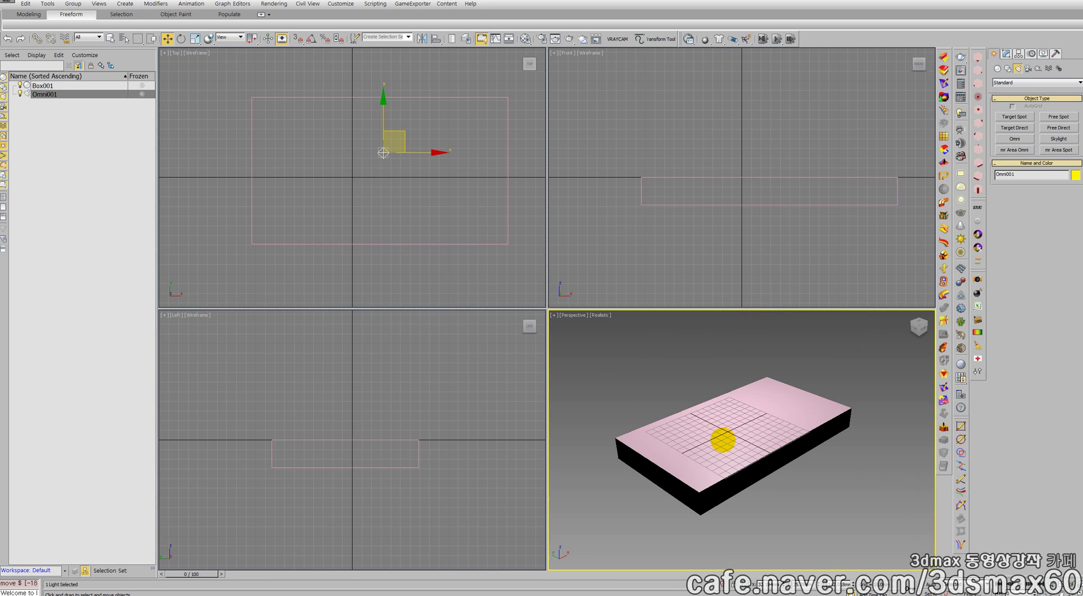
{"action": "key", "text": "shift+q"}
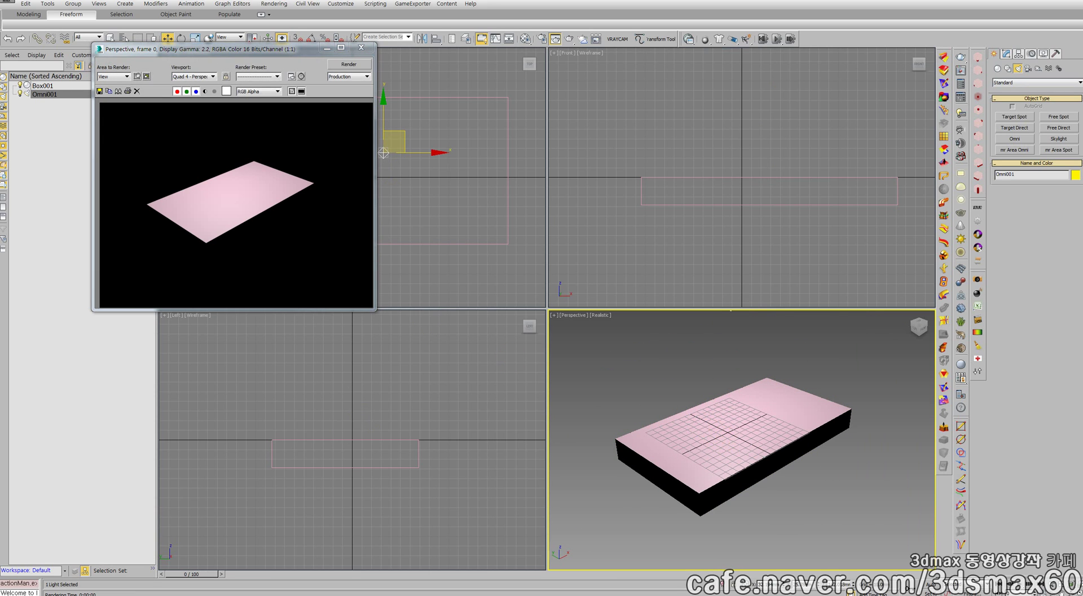
{"action": "left_click", "coordinate": [361, 47]}
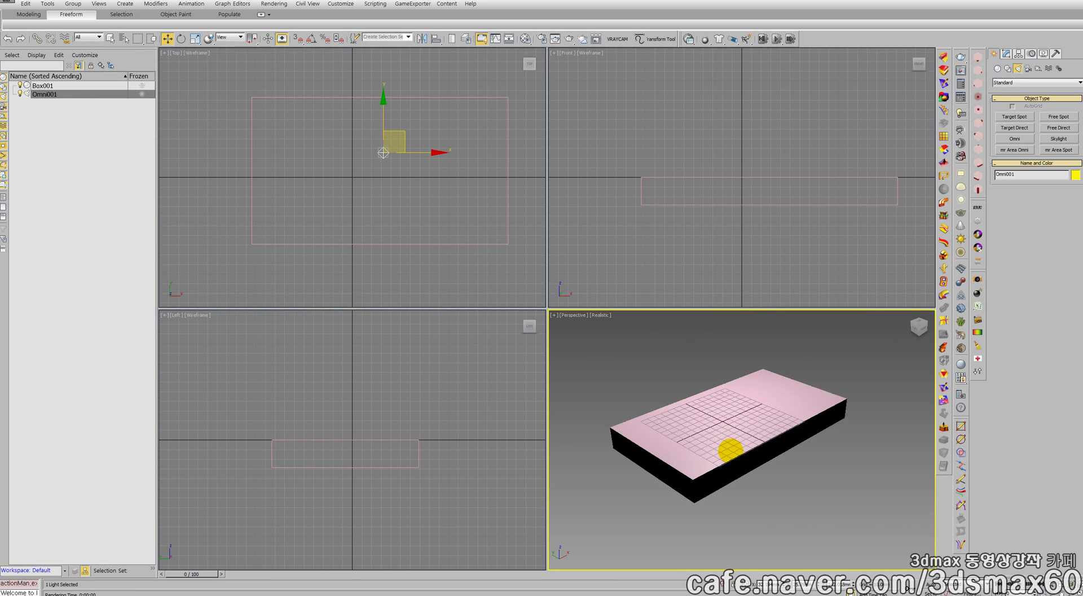
Step: Render the Perspective view from beneath the box to check its underside, and close the rendered frame
{"action": "key", "text": "ctrl+r"}
{"action": "left_click_drag", "start_coordinate": [731, 443], "coordinate": [702, 367]}
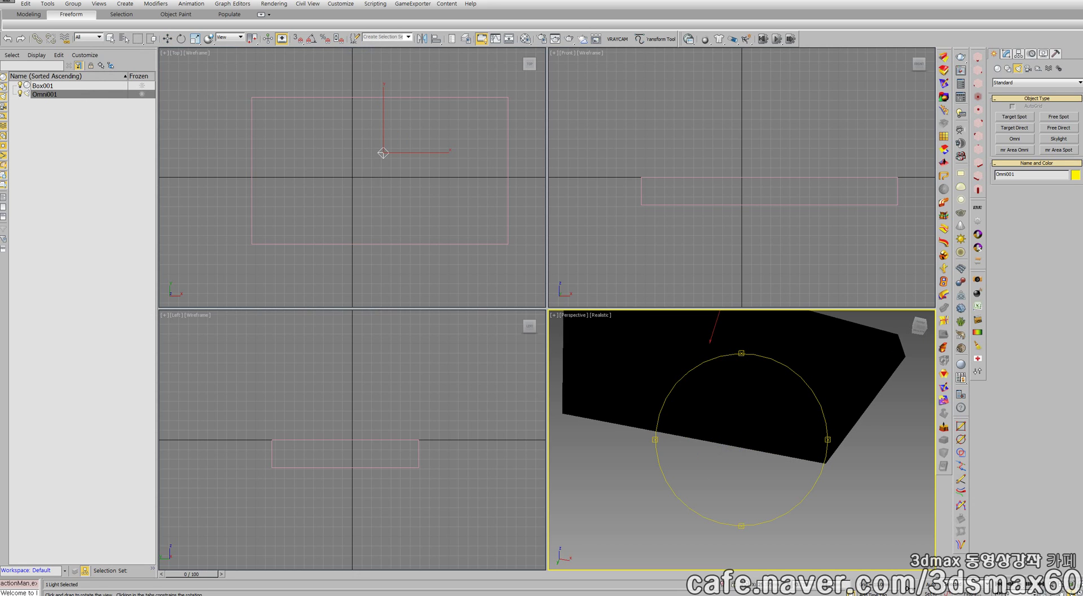
{"action": "middle_click_drag", "start_coordinate": [734, 395], "coordinate": [747, 441]}
{"action": "right_click", "coordinate": [747, 441]}
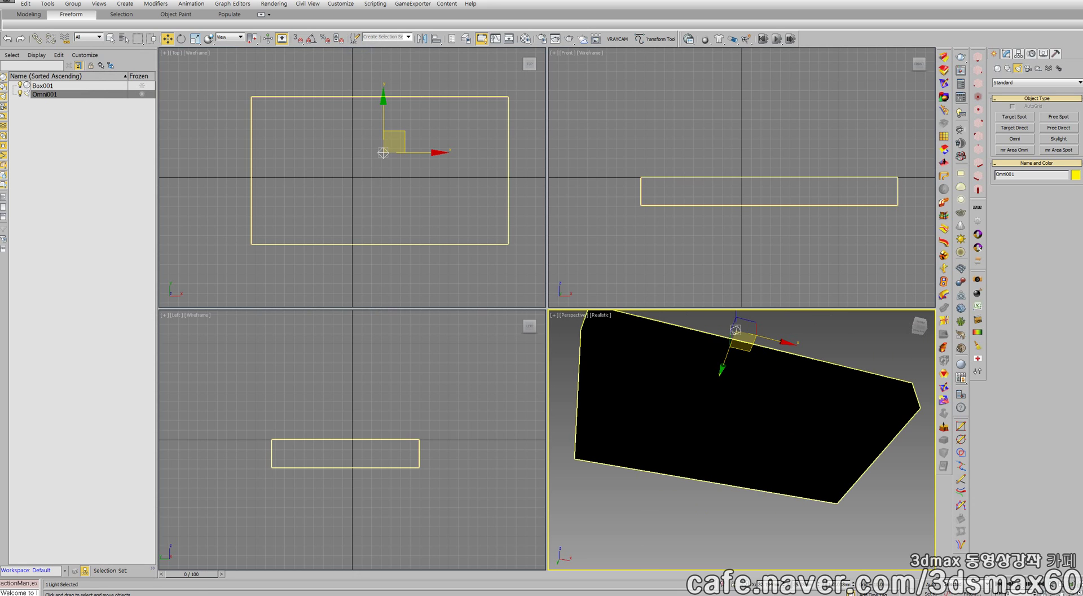
{"action": "key", "text": "shift+q"}
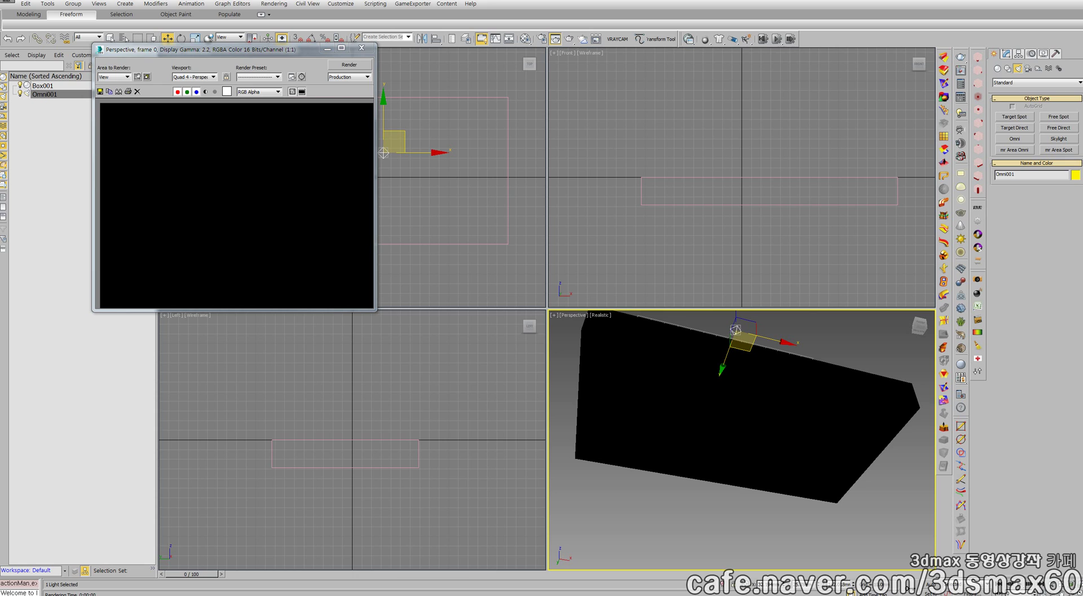
{"action": "left_click", "coordinate": [361, 48]}
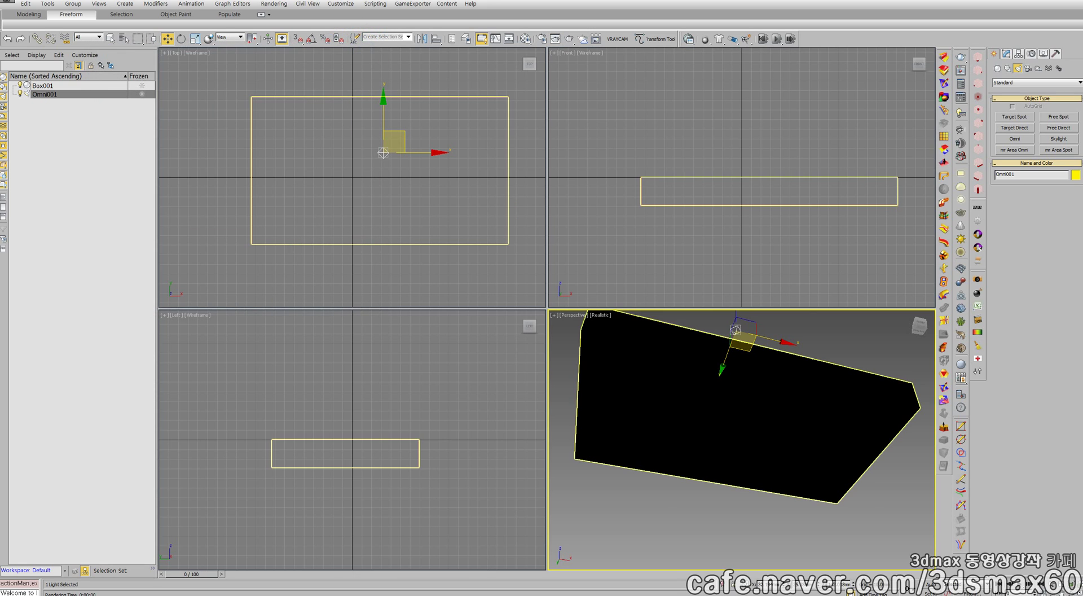
Step: Try to move the omni light closer to the box's upper face, and undo the move
{"action": "key", "text": "ctrl+r"}
{"action": "left_click_drag", "start_coordinate": [721, 406], "coordinate": [723, 449]}
{"action": "key", "text": "w"}
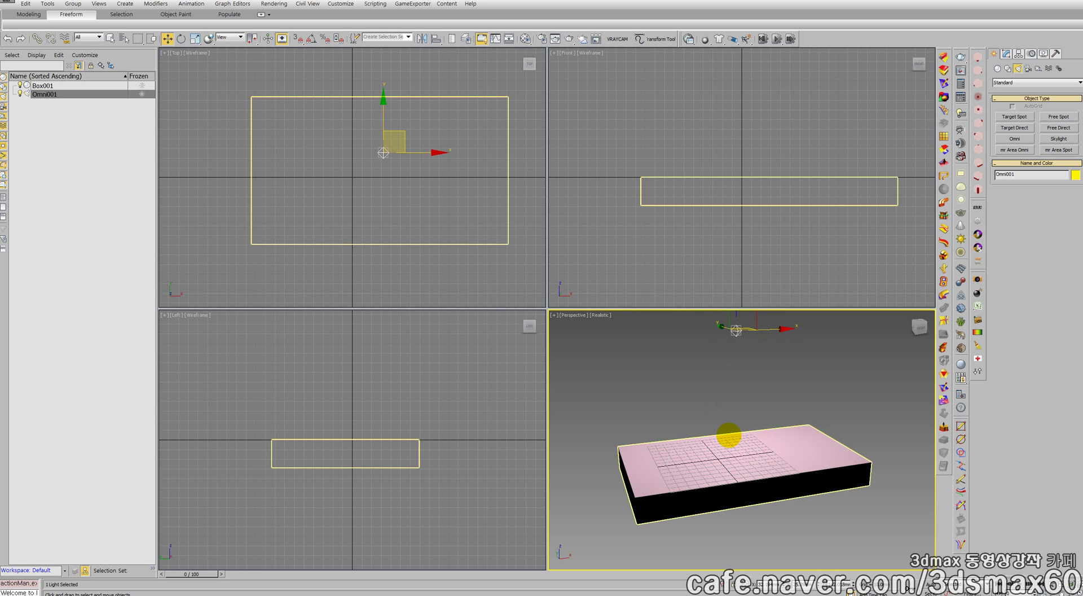
{"action": "key", "text": "ctrl+r"}
{"action": "mouse_move", "coordinate": [726, 437]}
{"action": "left_mouse_down"}
{"action": "mouse_move", "coordinate": [722, 384]}
{"action": "mouse_move", "coordinate": [737, 435]}
{"action": "mouse_move", "coordinate": [726, 447]}
{"action": "left_mouse_up"}
{"action": "right_click", "coordinate": [726, 442]}
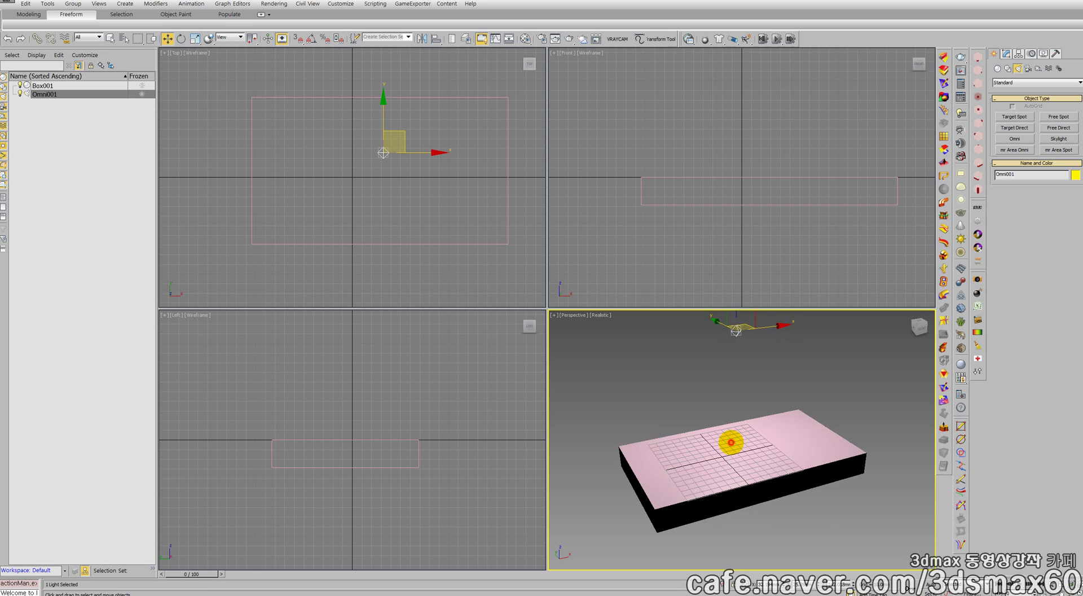
{"action": "middle_click_drag", "start_coordinate": [728, 443], "coordinate": [726, 417]}
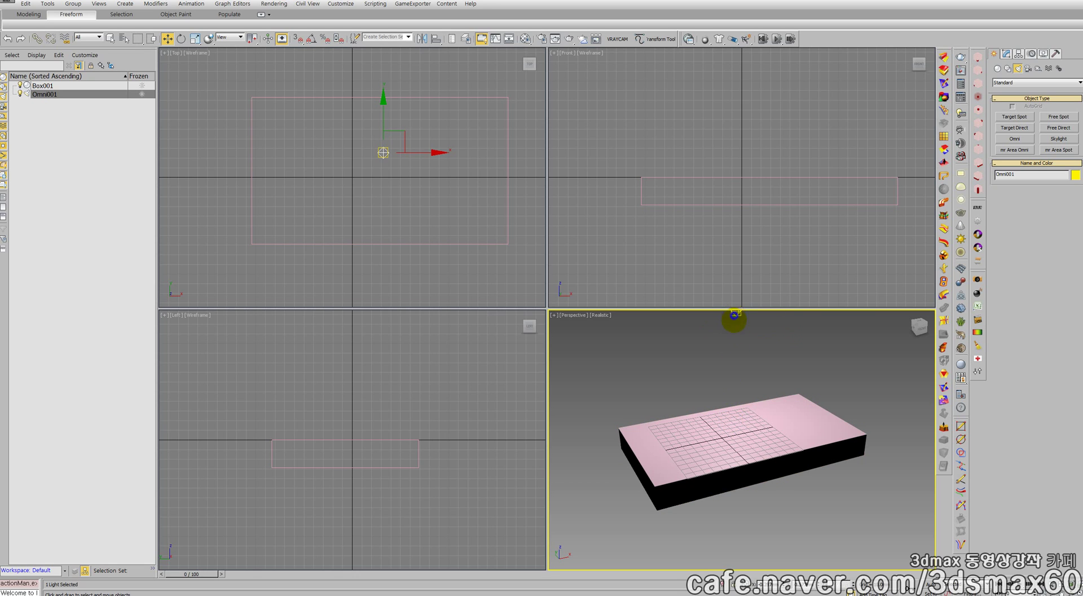
{"action": "left_click_drag", "start_coordinate": [734, 316], "coordinate": [726, 375]}
{"action": "key", "text": "ctrl+z"}
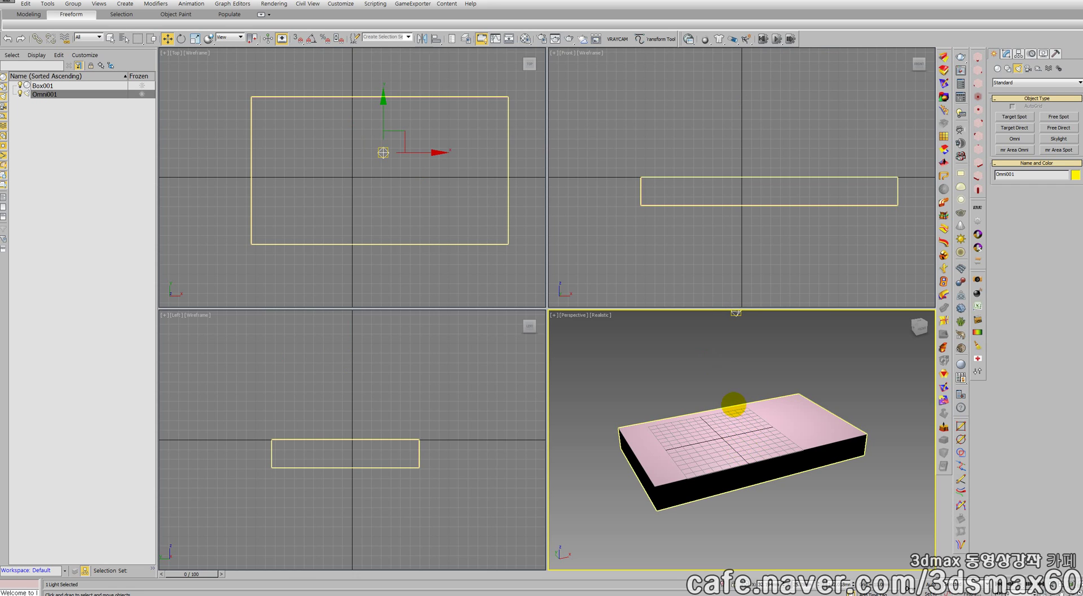
Step: Copy the omni light to below the box and set the copy's intensity multiplier to 0.31
{"action": "scroll", "coordinate": [730, 420], "scroll_direction": "down", "scroll_amount": 3}
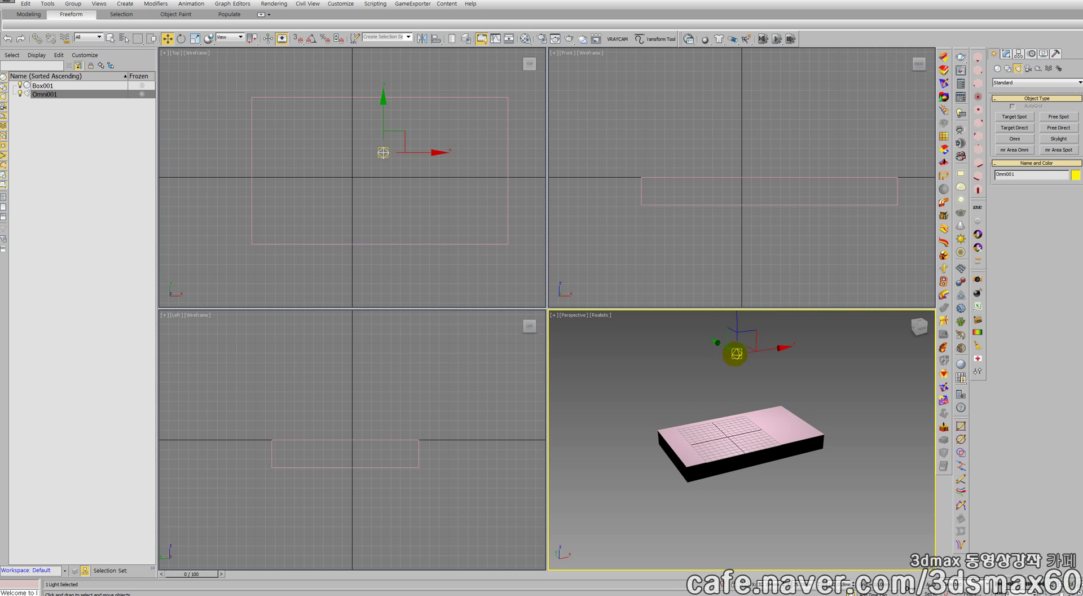
{"action": "mouse_move", "coordinate": [740, 345]}
{"action": "left_mouse_down"}
{"action": "mouse_move", "coordinate": [693, 369]}
{"action": "mouse_move", "coordinate": [725, 349]}
{"action": "mouse_move", "coordinate": [742, 450]}
{"action": "left_mouse_up"}
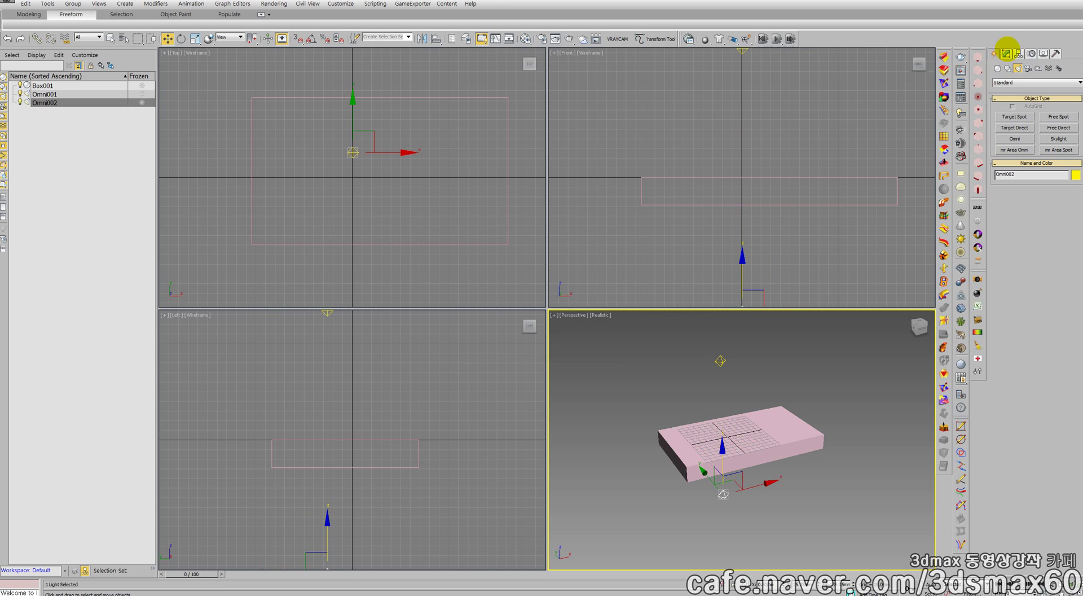
{"action": "left_click", "coordinate": [1005, 52]}
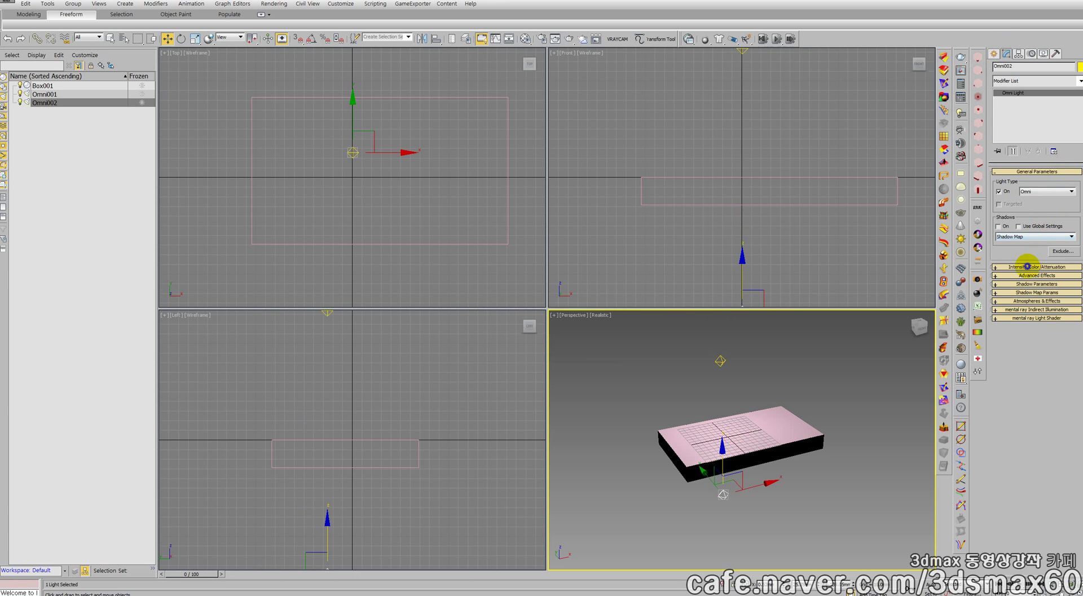
{"action": "left_click", "coordinate": [1037, 266]}
{"action": "left_click", "coordinate": [1049, 278]}
{"action": "left_click_drag", "start_coordinate": [1049, 278], "coordinate": [1052, 306]}
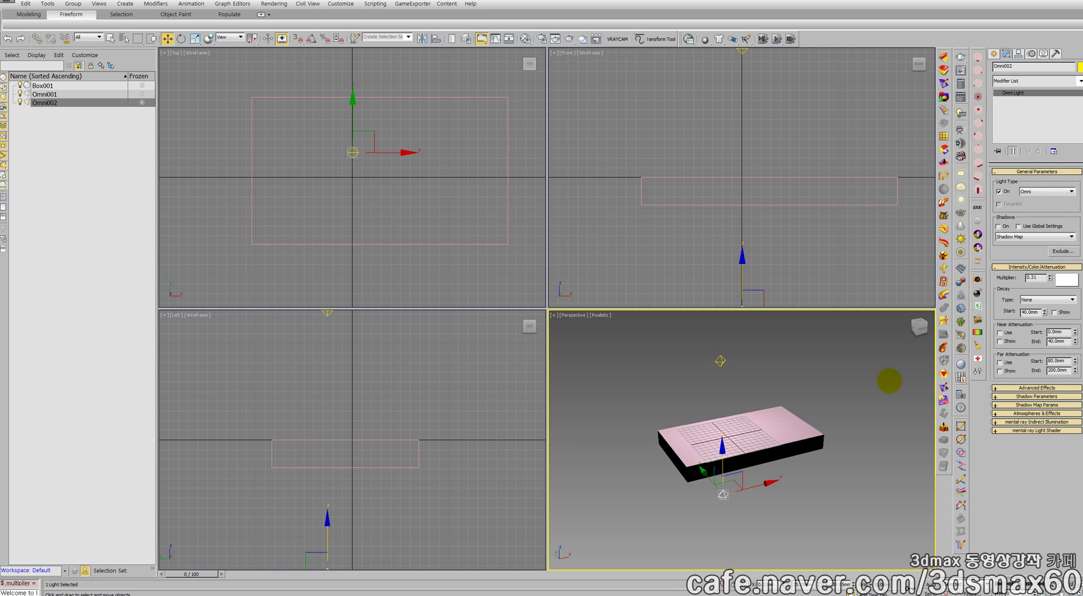
Step: Render the Perspective view from a low angle to check the second light on the underside, and close the frame
{"action": "middle_click_drag", "start_coordinate": [793, 370], "coordinate": [762, 370]}
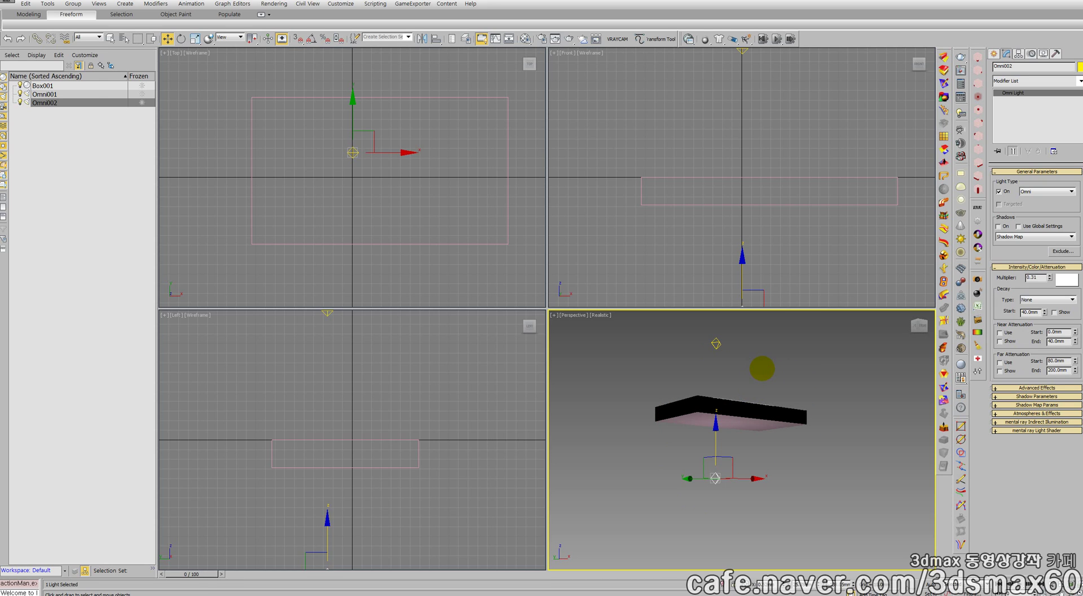
{"action": "key", "text": "shift+q"}
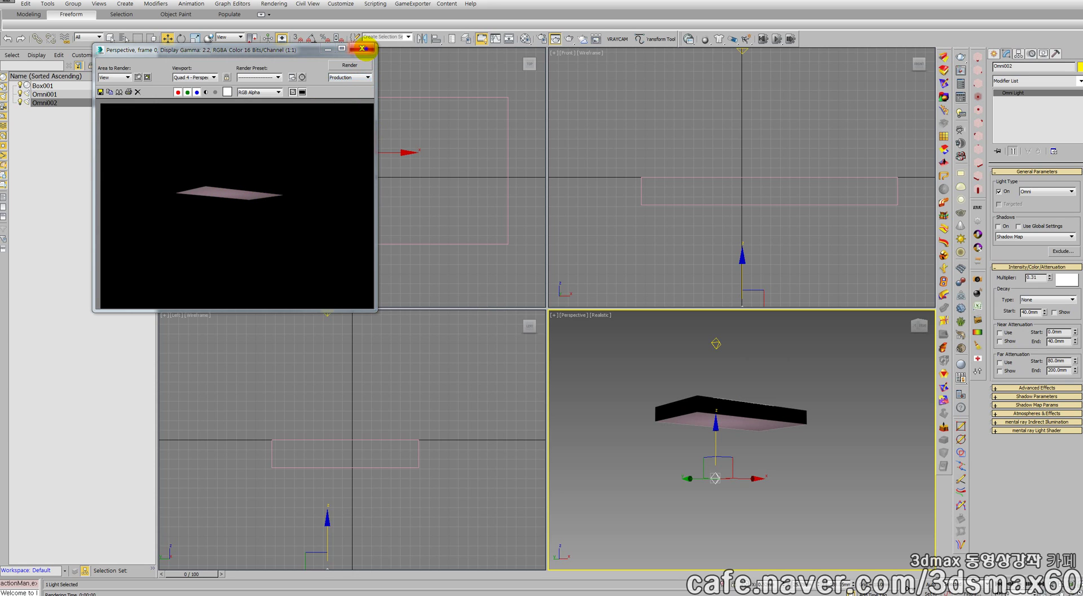
{"action": "left_click", "coordinate": [366, 50]}
Step: Place a third Omni light in front of the box's long front side in the Top view
{"action": "right_click", "coordinate": [395, 181]}
{"action": "scroll", "coordinate": [395, 181], "scroll_direction": "down", "scroll_amount": 4}
{"action": "middle_click_drag", "start_coordinate": [393, 185], "coordinate": [352, 158]}
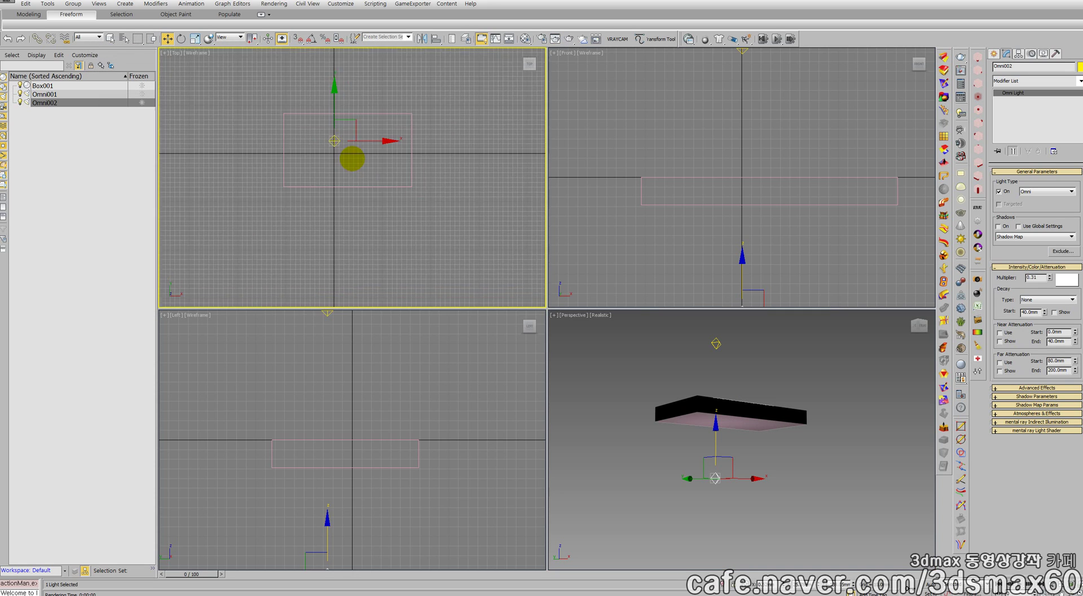
{"action": "left_click", "coordinate": [995, 54]}
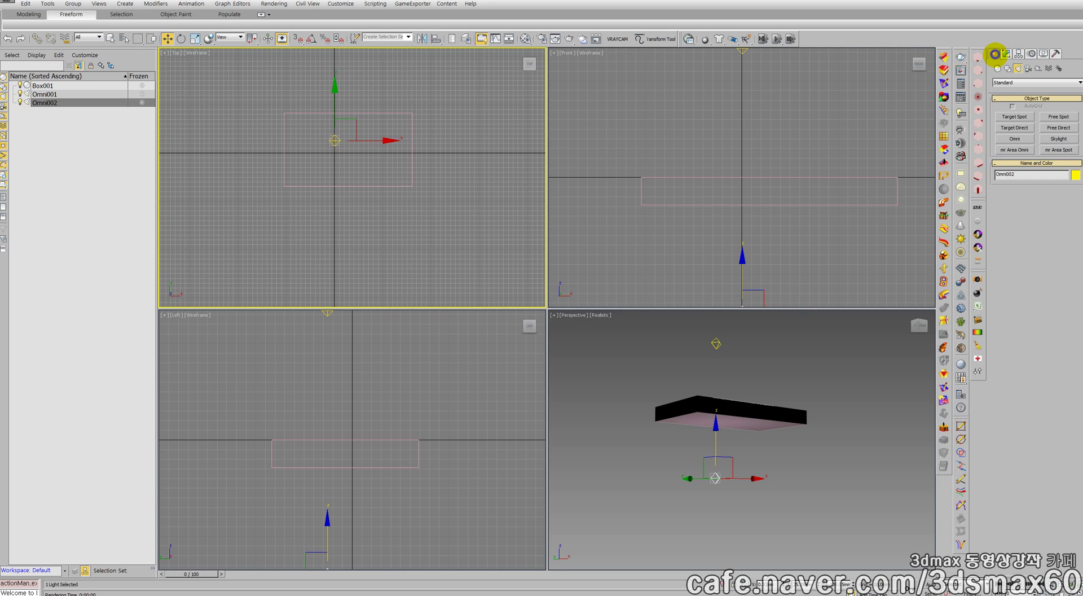
{"action": "left_click", "coordinate": [1015, 138]}
{"action": "left_click", "coordinate": [346, 246]}
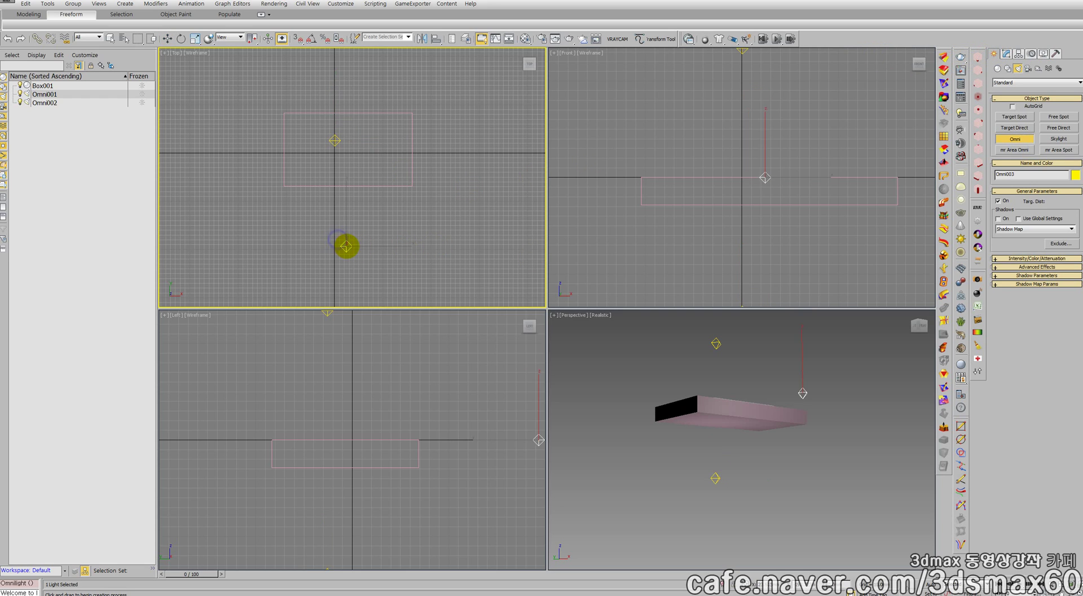
{"action": "key", "text": "w"}
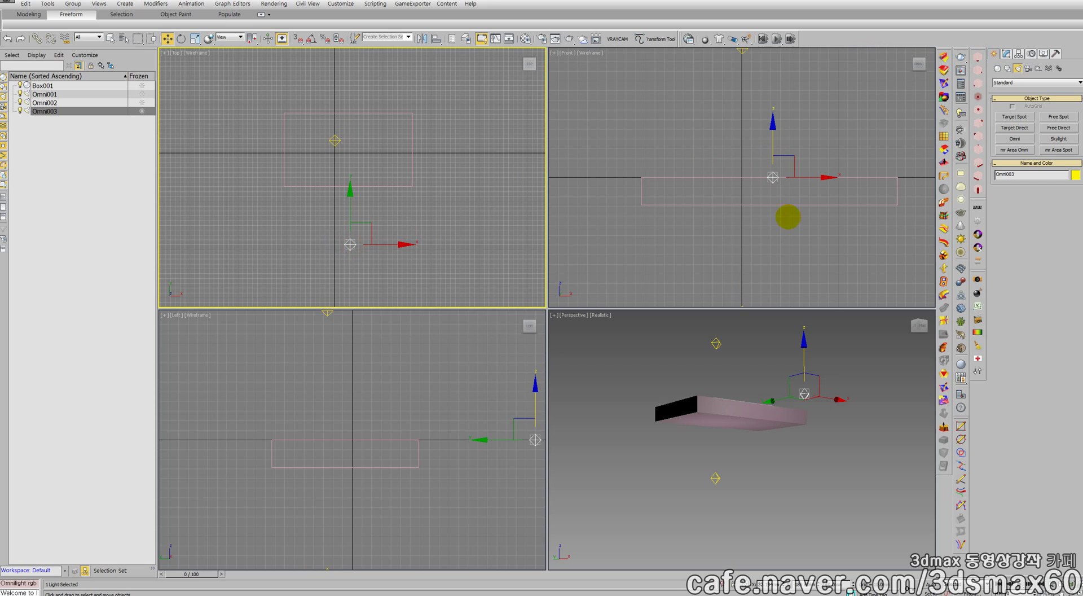
Step: Render a closer Perspective view to check the third light on the box's side, and close the frame
{"action": "left_click", "coordinate": [822, 358]}
{"action": "left_click", "coordinate": [1006, 54]}
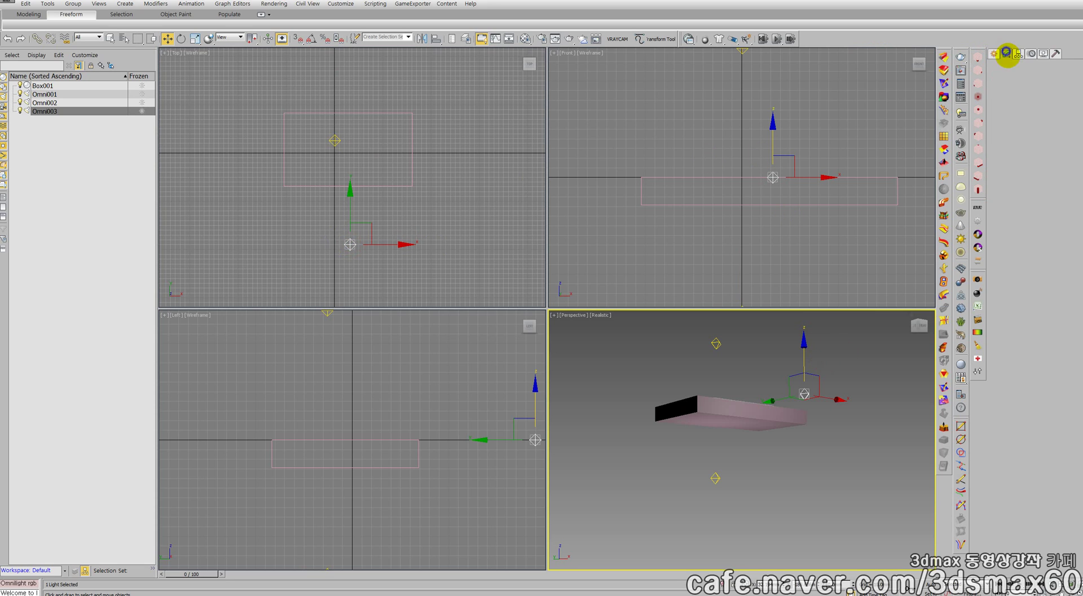
{"action": "middle_click_drag", "start_coordinate": [791, 366], "coordinate": [795, 380]}
{"action": "scroll", "coordinate": [789, 376], "scroll_direction": "up", "scroll_amount": 3}
{"action": "key", "text": "shift+q"}
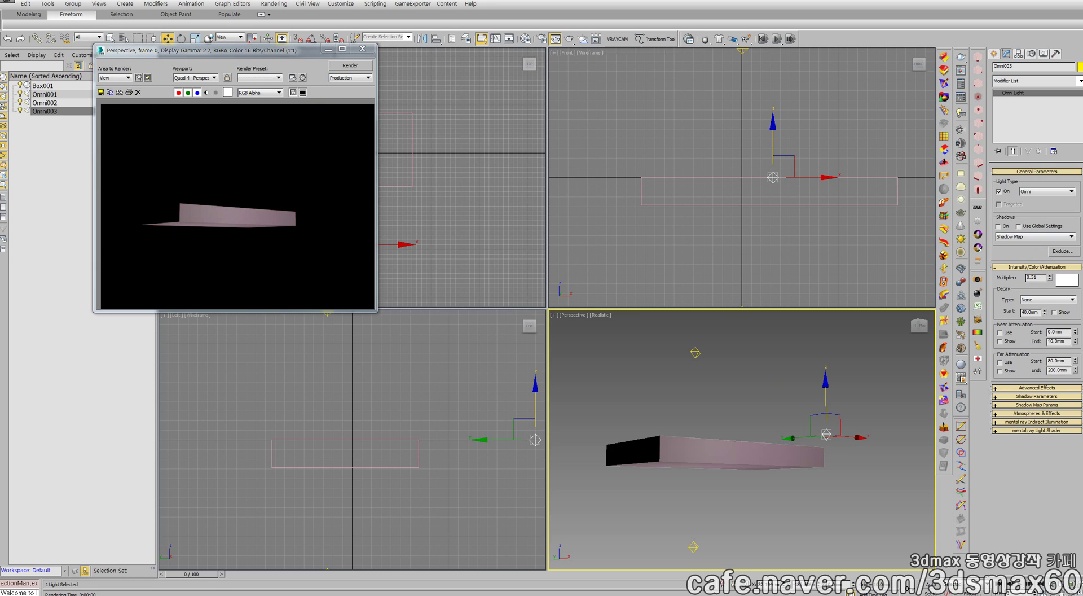
{"action": "left_click", "coordinate": [362, 48]}
{"action": "scroll", "coordinate": [679, 398], "scroll_direction": "up", "scroll_amount": 3}
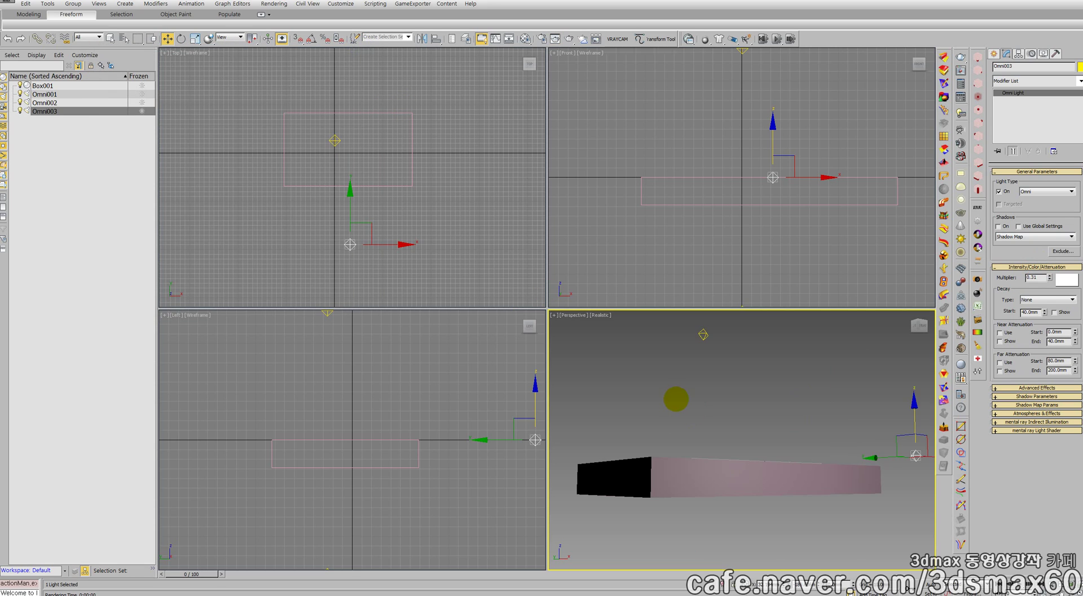
Step: Delete the third omni light in front of the box's long side
{"action": "middle_click_drag", "start_coordinate": [695, 406], "coordinate": [694, 401]}
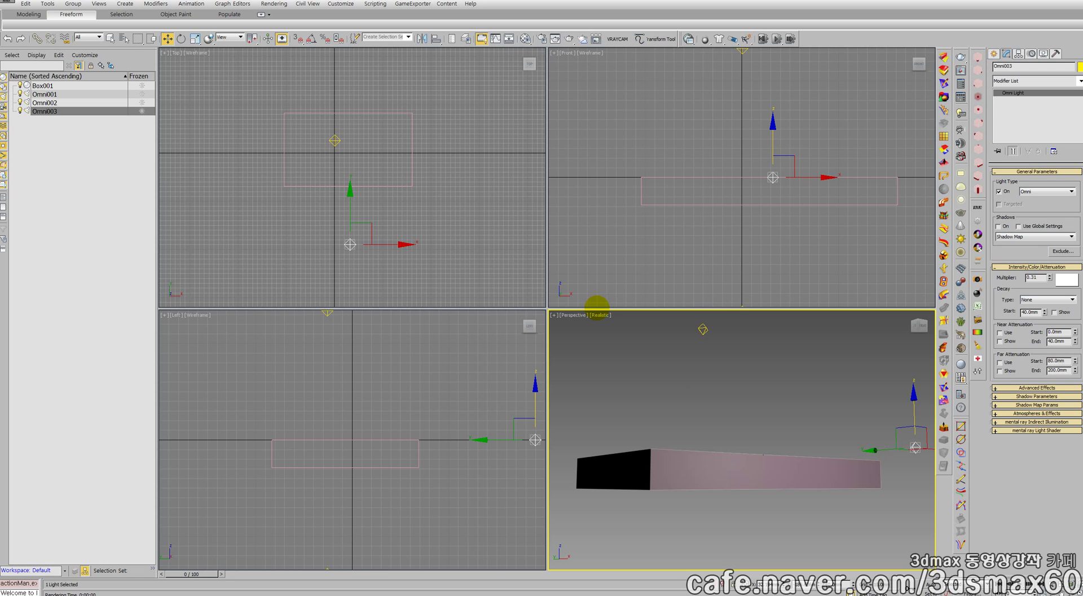
{"action": "left_click", "coordinate": [698, 326]}
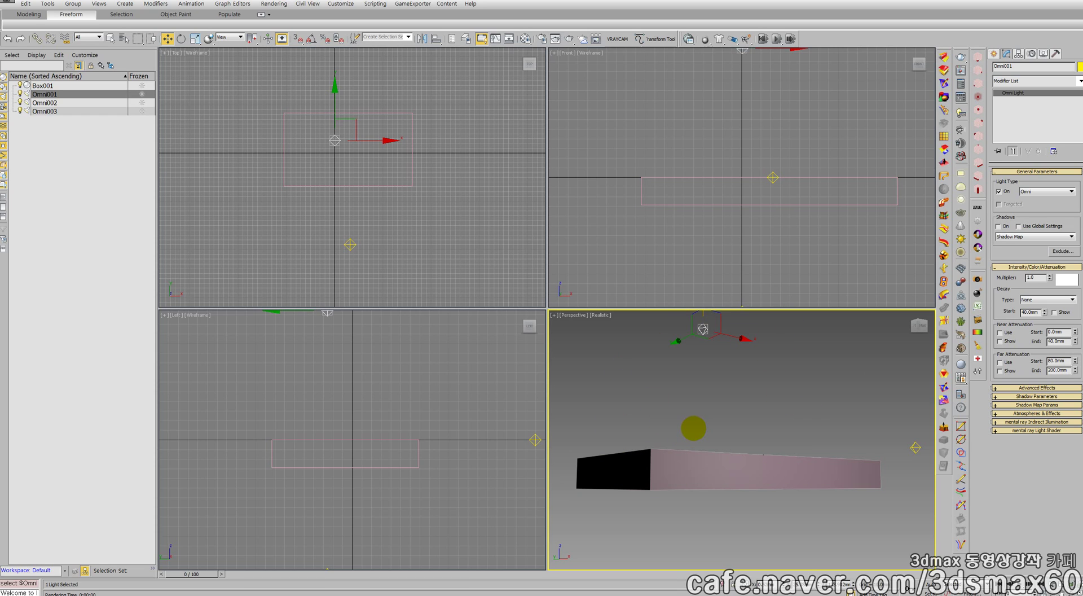
{"action": "left_click", "coordinate": [914, 446]}
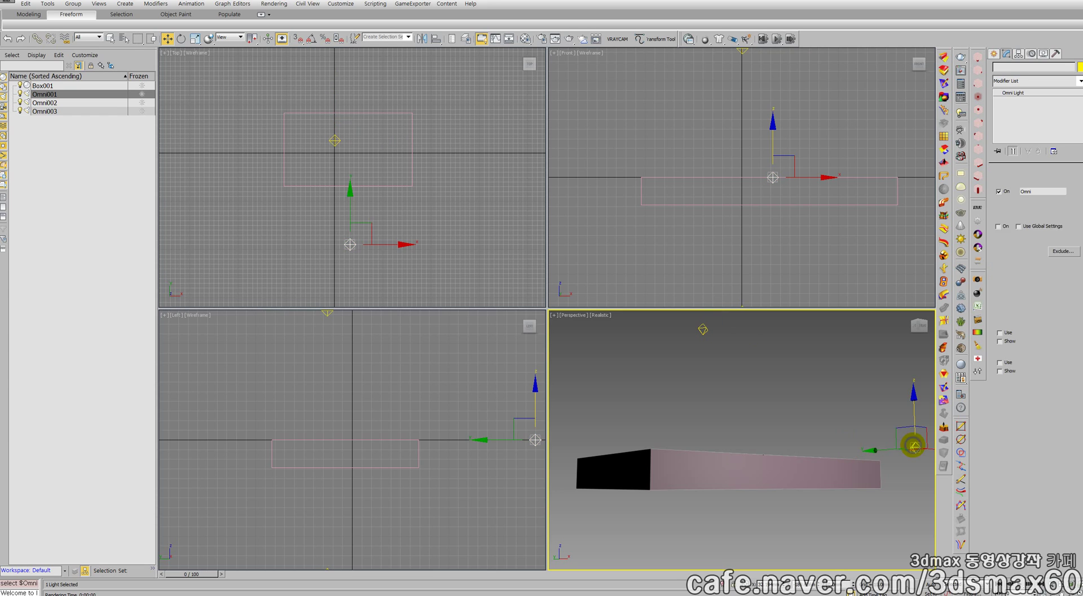
{"action": "key", "text": "Delete"}
{"action": "middle_click_drag", "start_coordinate": [450, 240], "coordinate": [353, 206]}
{"action": "scroll", "coordinate": [444, 224], "scroll_direction": "down", "scroll_amount": 3}
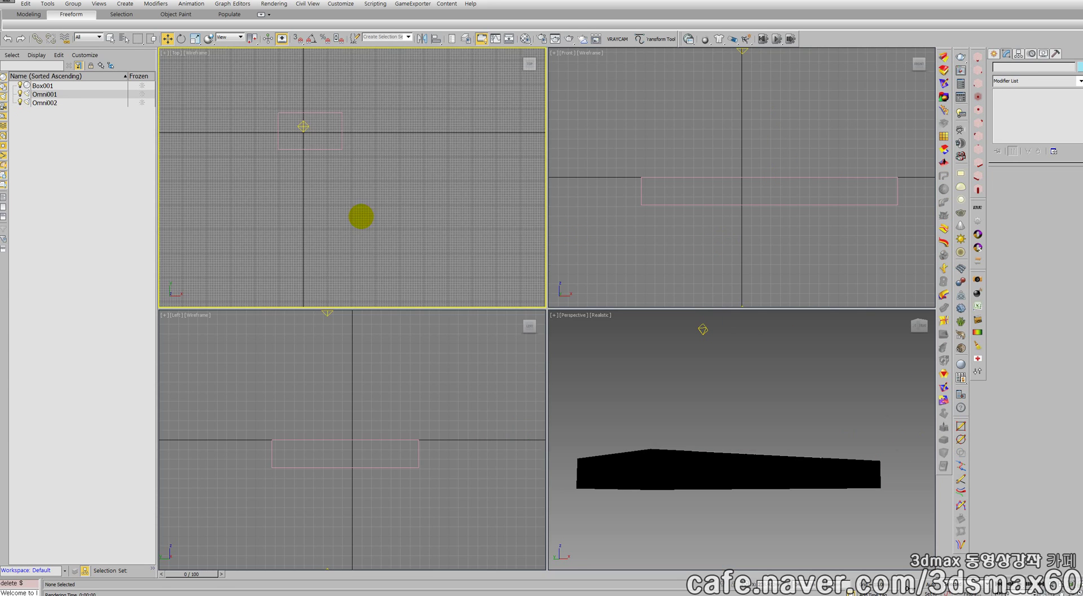
Step: Switch the production renderer to V-Ray Adv 3.20.03
{"action": "middle_click_drag", "start_coordinate": [375, 338], "coordinate": [358, 355]}
{"action": "middle_click_drag", "start_coordinate": [620, 405], "coordinate": [619, 380], "text": "alt"}
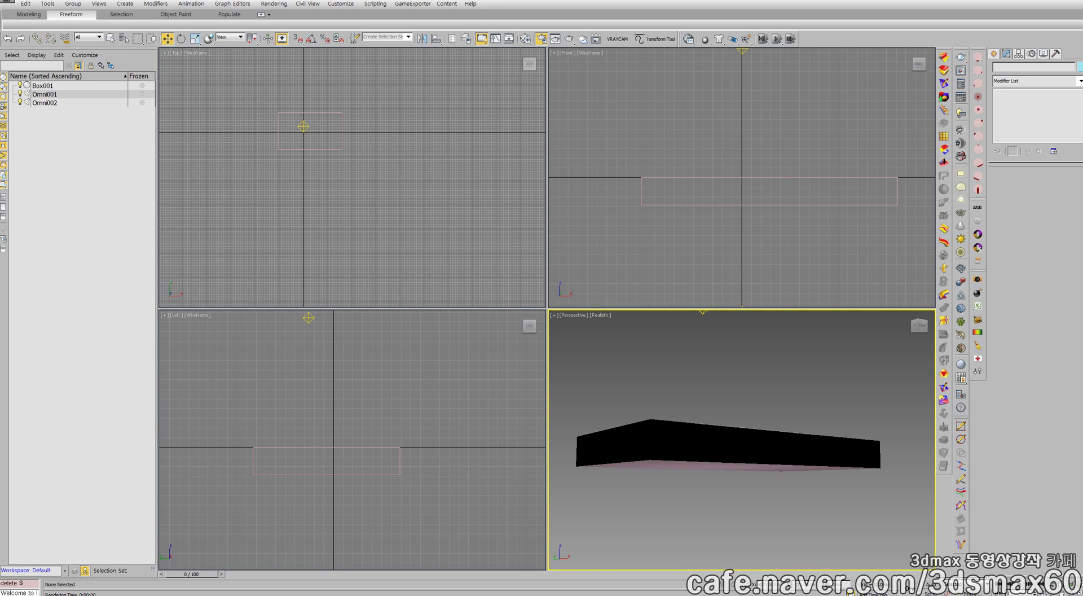
{"action": "key", "text": "F10"}
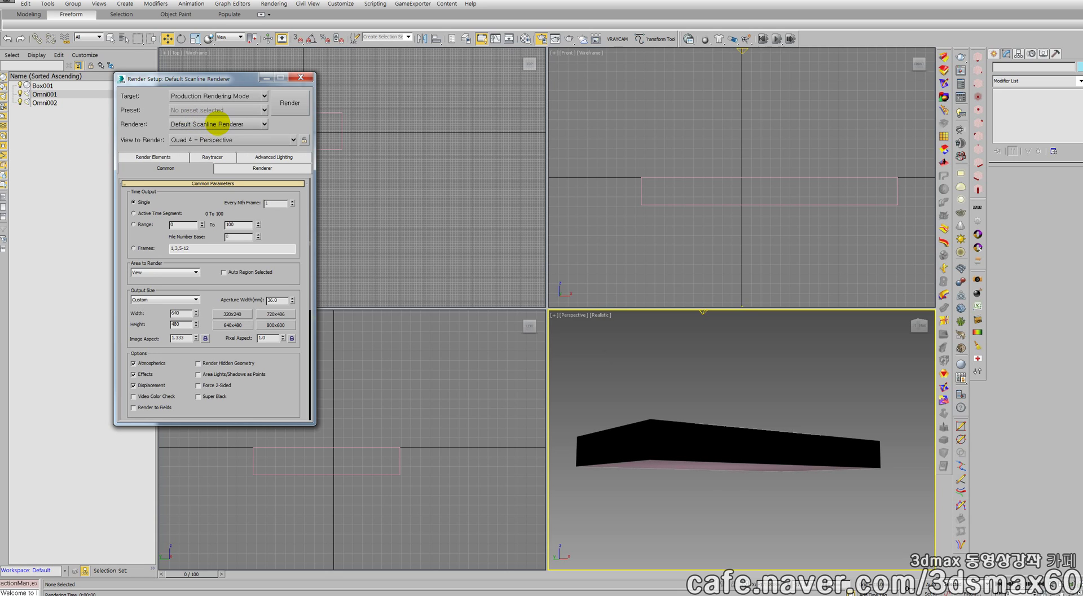
{"action": "left_click", "coordinate": [218, 124]}
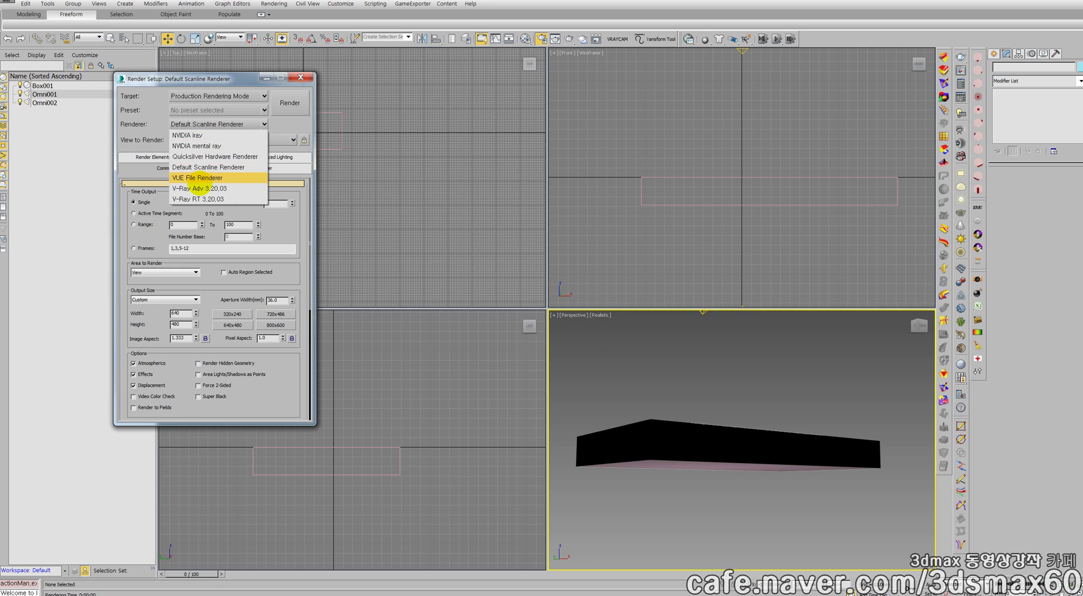
{"action": "left_click", "coordinate": [199, 188]}
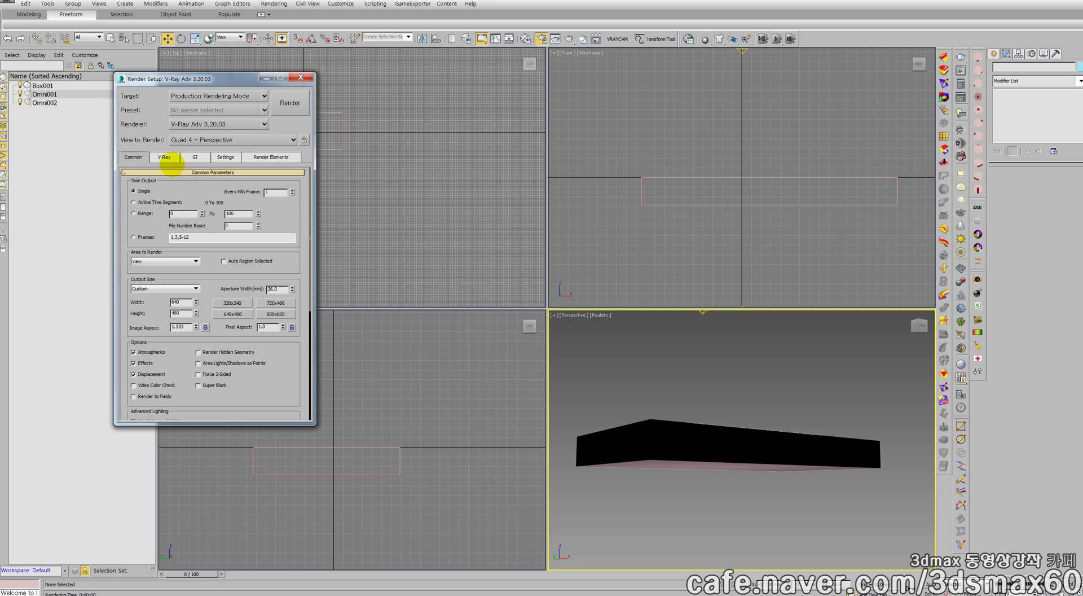
Step: Turn on the V-Ray GI environment and enable global illumination
{"action": "left_click", "coordinate": [167, 158]}
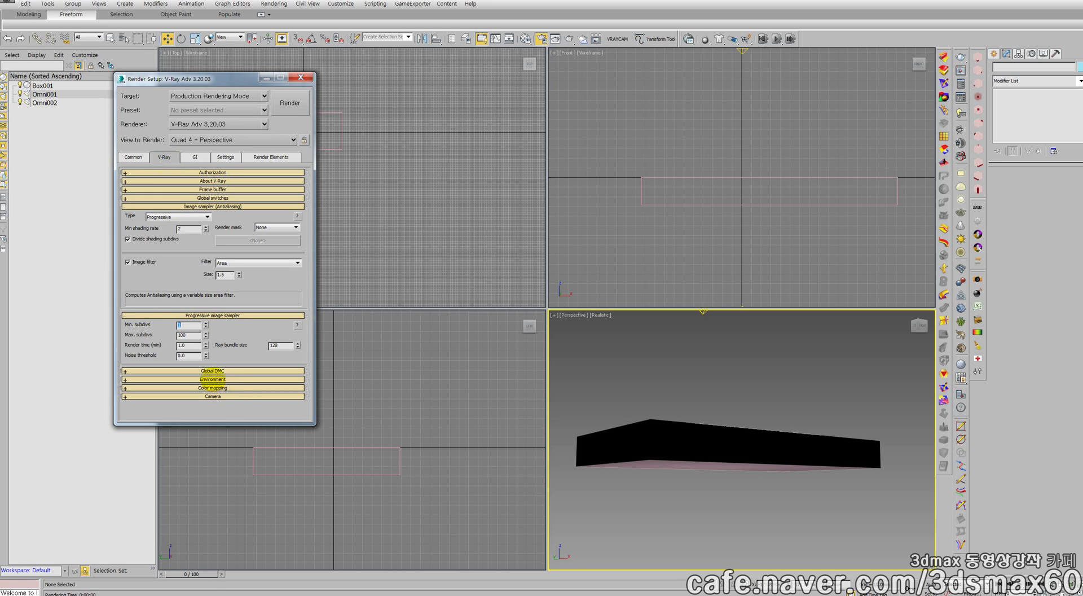
{"action": "left_click", "coordinate": [213, 379]}
{"action": "left_click", "coordinate": [127, 308]}
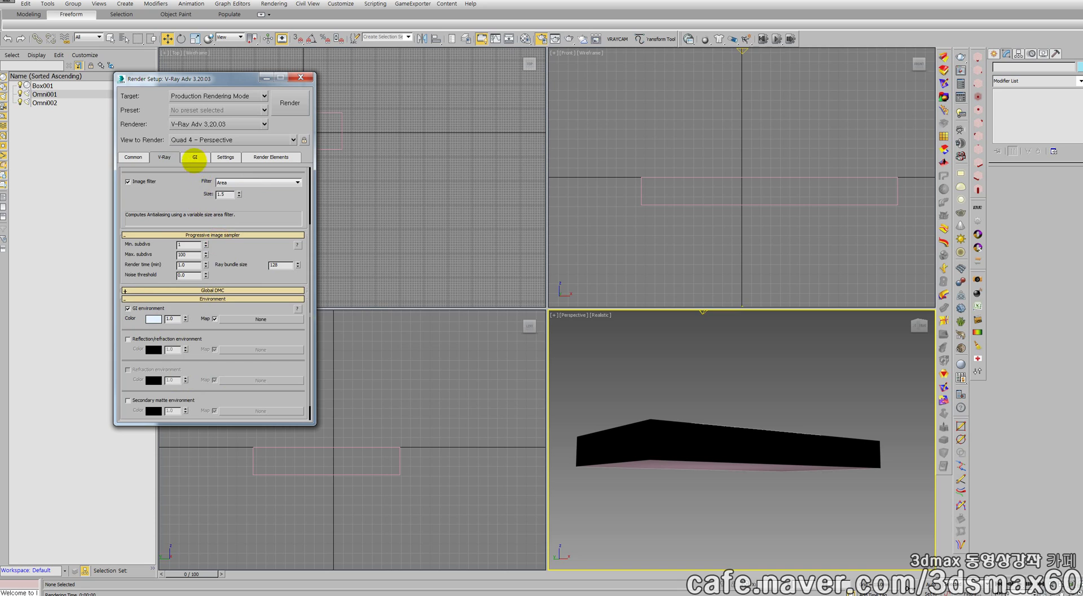
{"action": "left_click", "coordinate": [195, 157]}
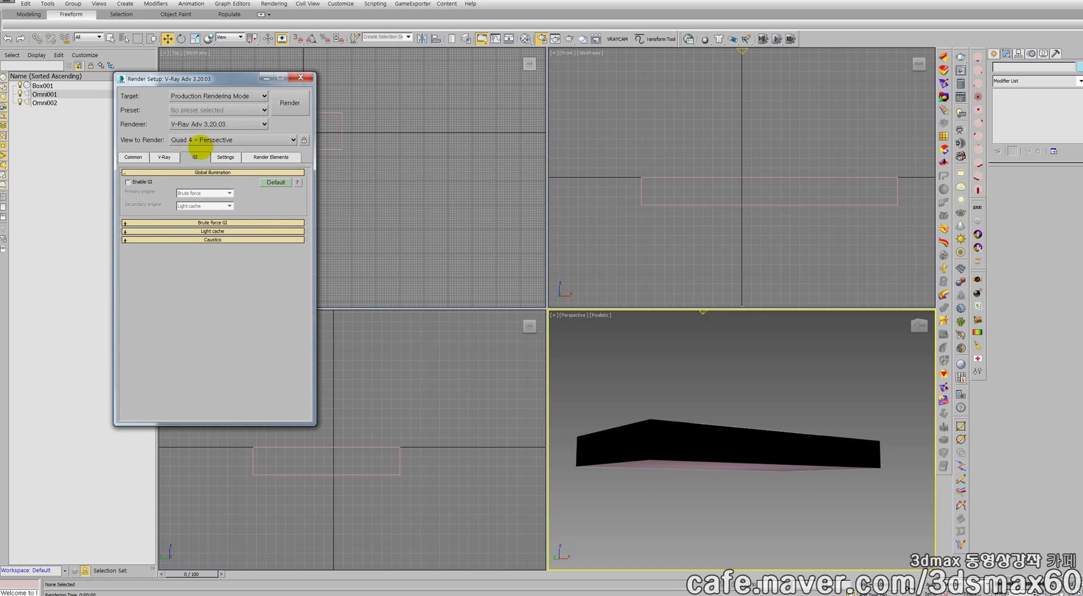
{"action": "left_click", "coordinate": [128, 182]}
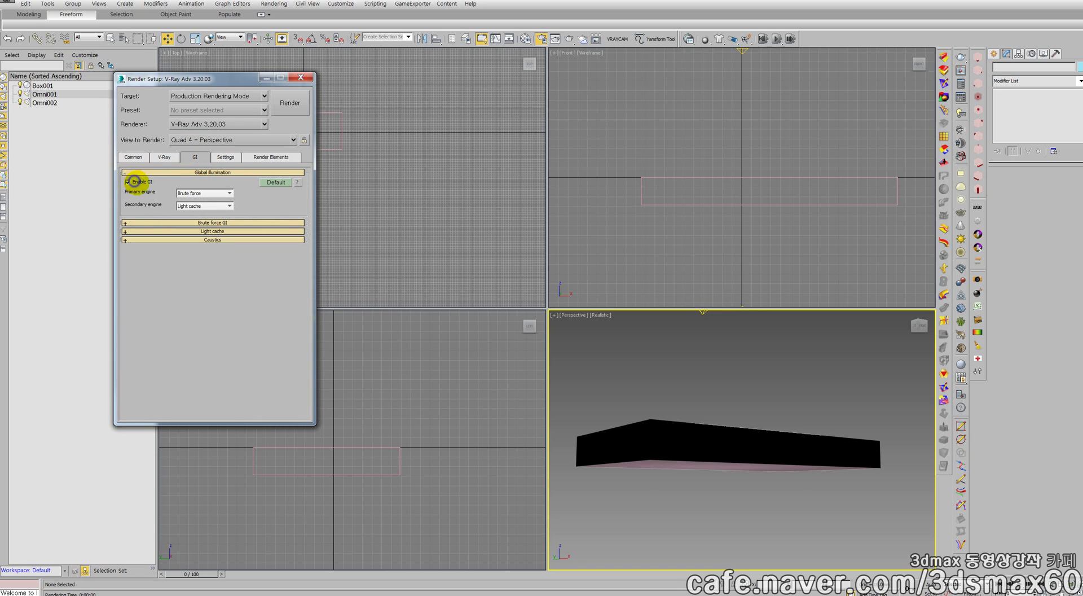
Step: Render the Perspective view with V-Ray to check the box's indirect lighting, and close the frame buffer
{"action": "left_click", "coordinate": [289, 107]}
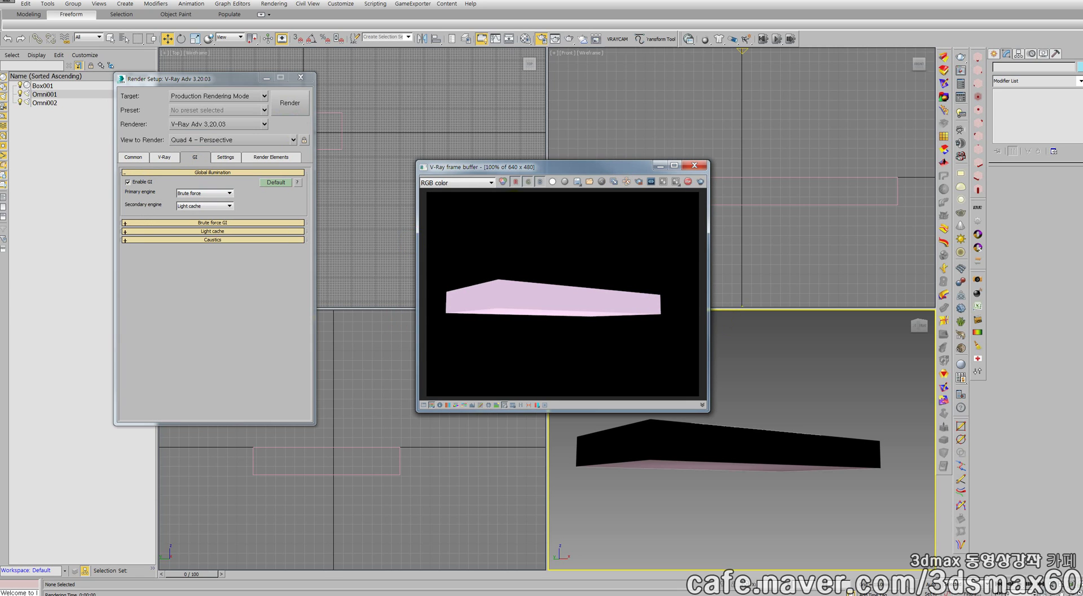
{"action": "left_click", "coordinate": [464, 298]}
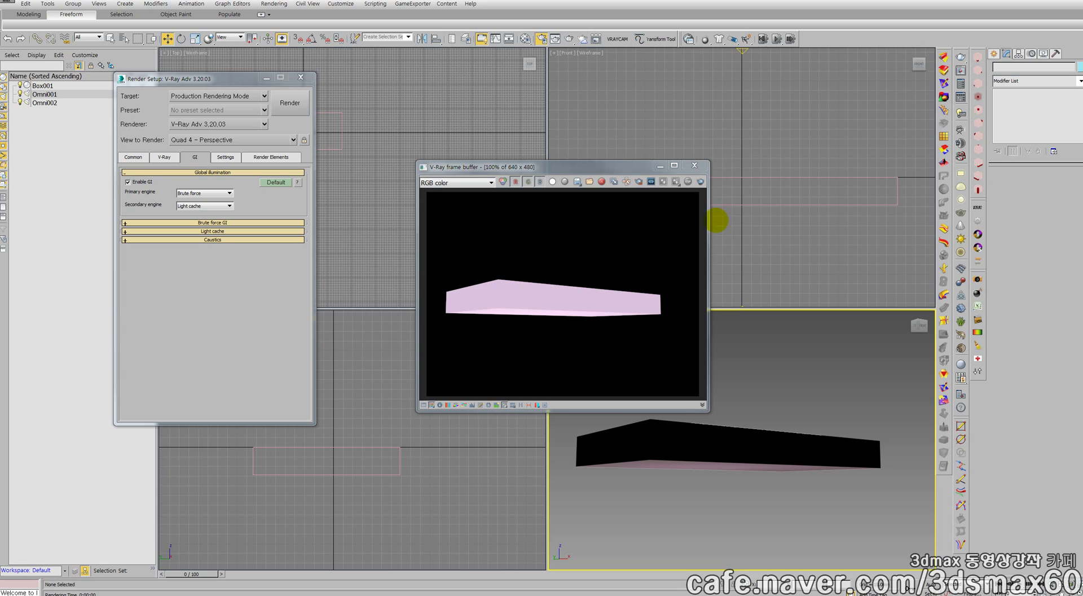
{"action": "left_click", "coordinate": [696, 165]}
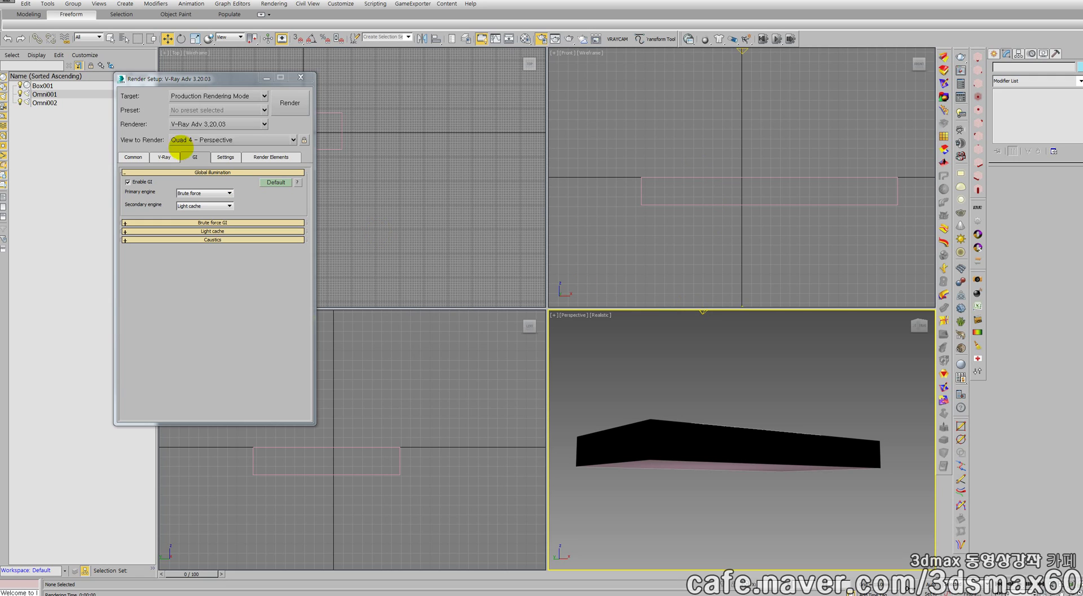
{"action": "left_click", "coordinate": [190, 127]}
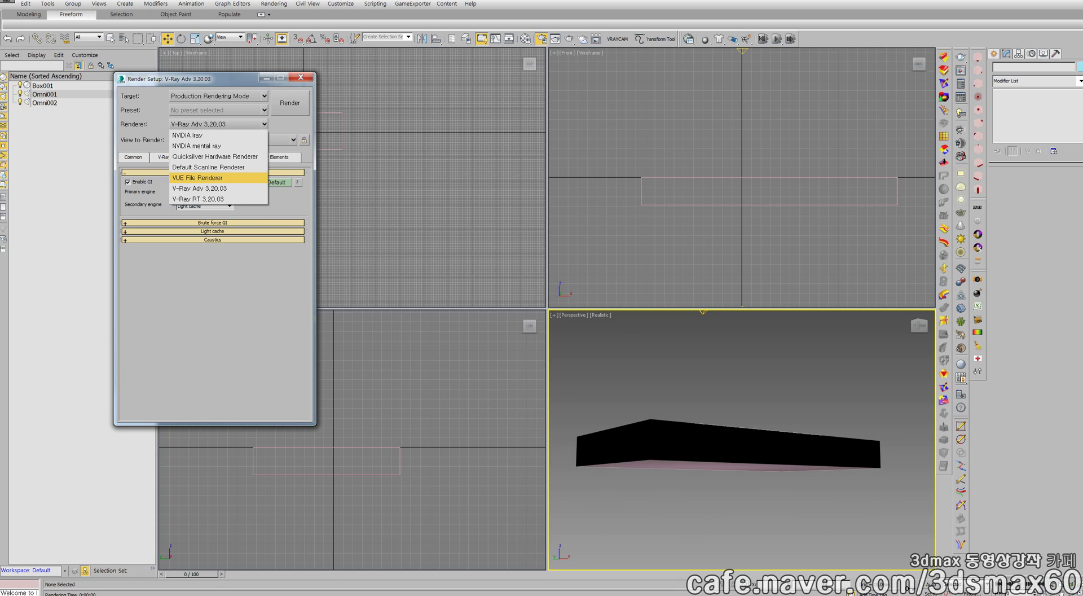
{"action": "left_click", "coordinate": [672, 410]}
{"action": "left_click", "coordinate": [653, 423]}
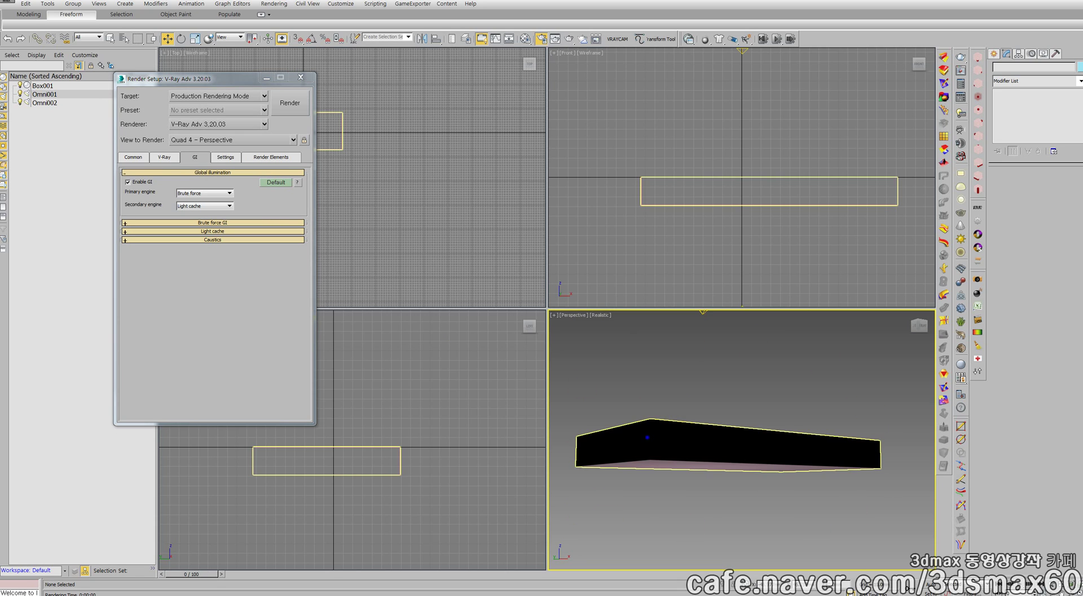
Step: Select the box and examine its sides and underside from several low angles in the Perspective view
{"action": "left_click", "coordinate": [647, 437]}
{"action": "key", "text": "ctrl+r"}
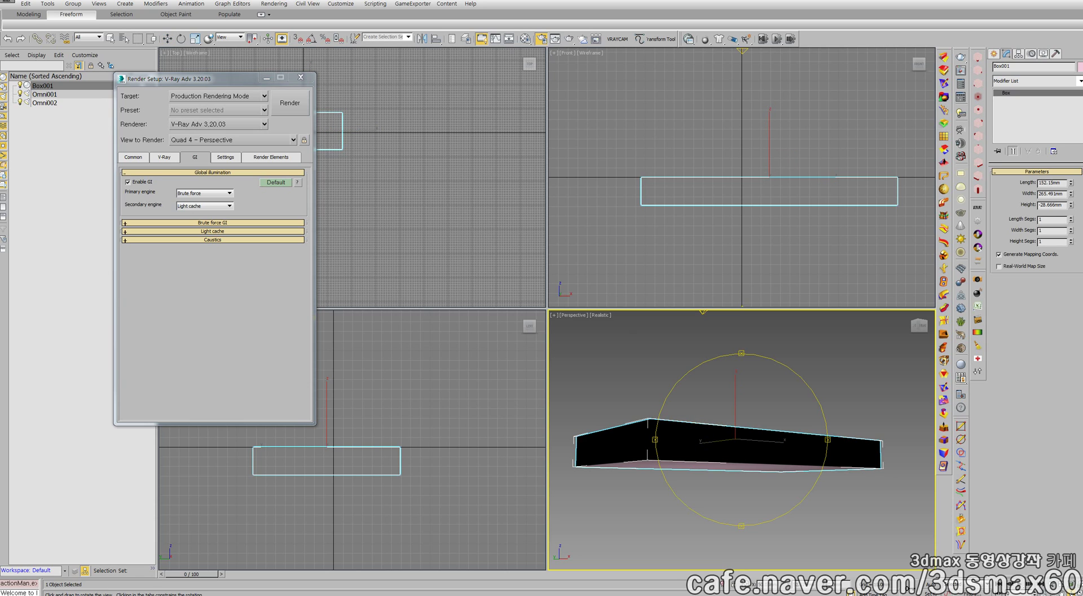
{"action": "mouse_move", "coordinate": [723, 424]}
{"action": "left_mouse_down"}
{"action": "mouse_move", "coordinate": [720, 450]}
{"action": "mouse_move", "coordinate": [734, 452]}
{"action": "mouse_move", "coordinate": [733, 436]}
{"action": "left_mouse_up"}
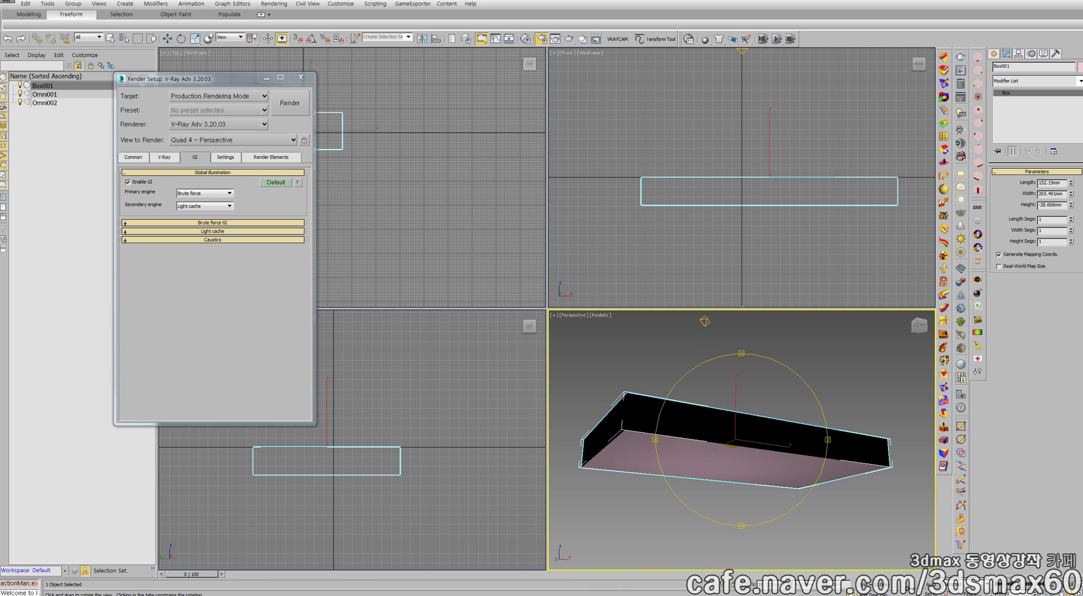
{"action": "right_click", "coordinate": [733, 436]}
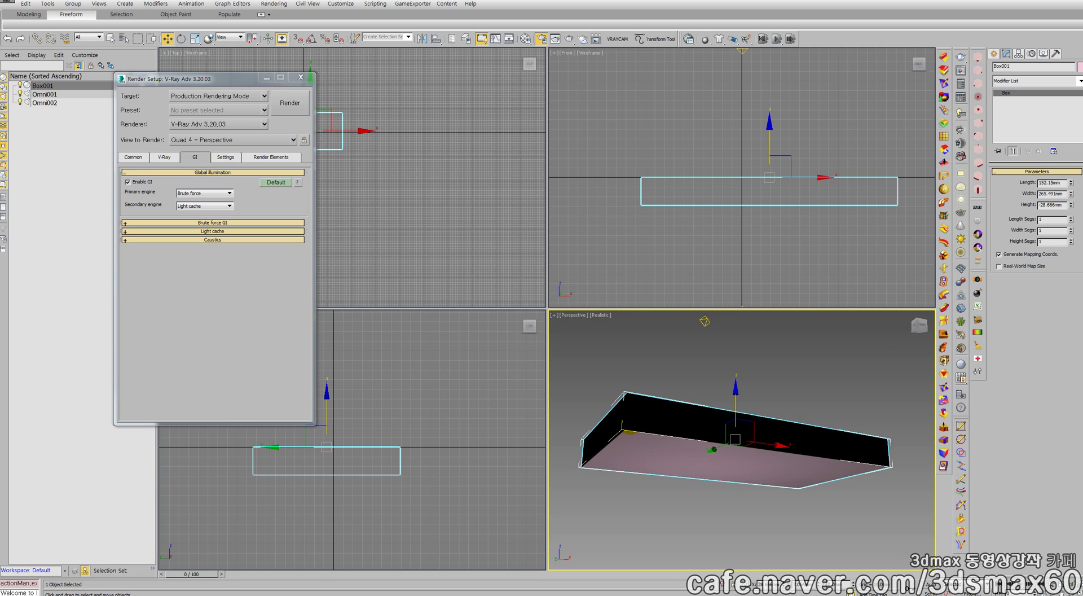
{"action": "left_click", "coordinate": [641, 370]}
{"action": "left_click", "coordinate": [666, 399]}
{"action": "left_click", "coordinate": [638, 367]}
{"action": "left_click_drag", "start_coordinate": [571, 342], "coordinate": [882, 513]}
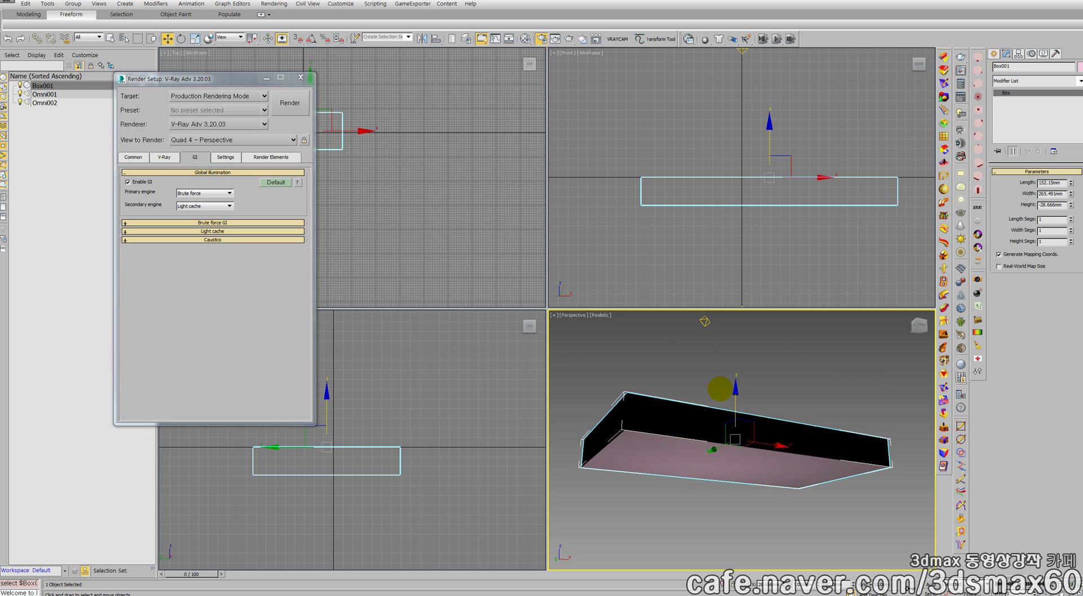
{"action": "left_click", "coordinate": [711, 382]}
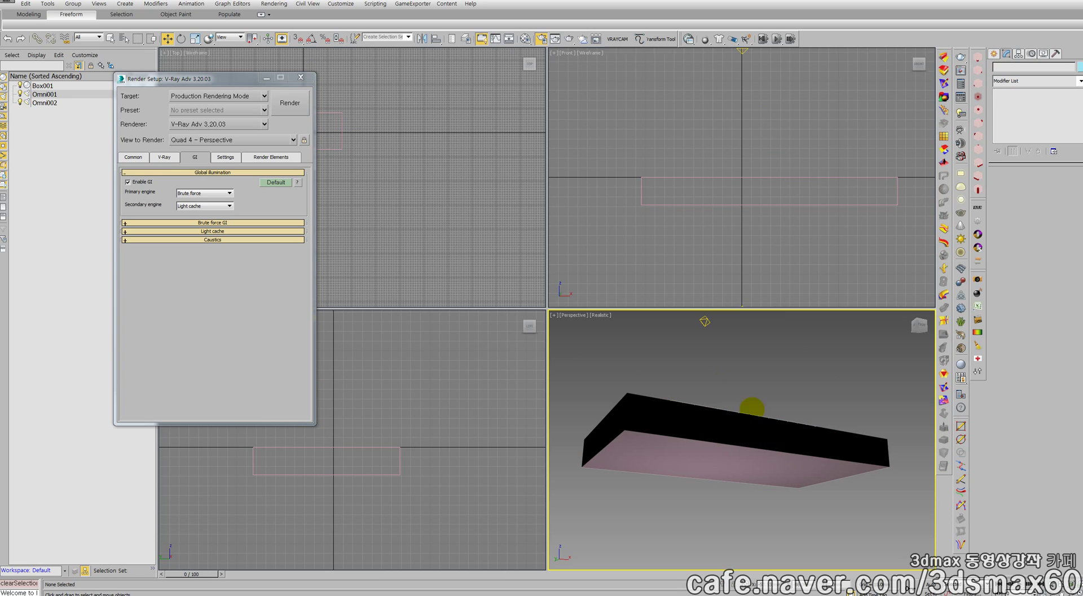
{"action": "left_click", "coordinate": [606, 396]}
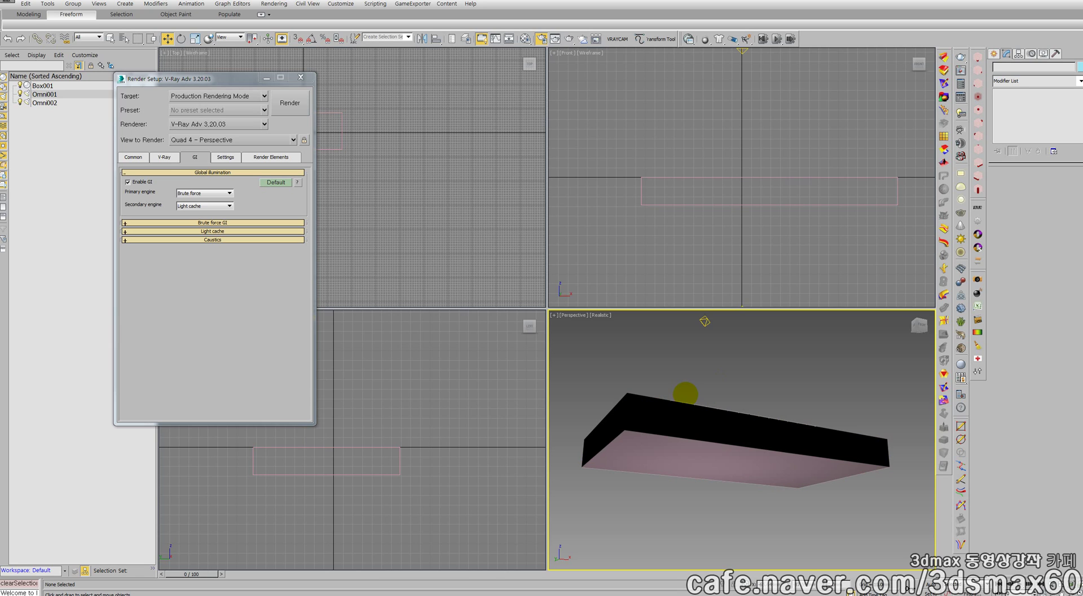
{"action": "left_click", "coordinate": [685, 388]}
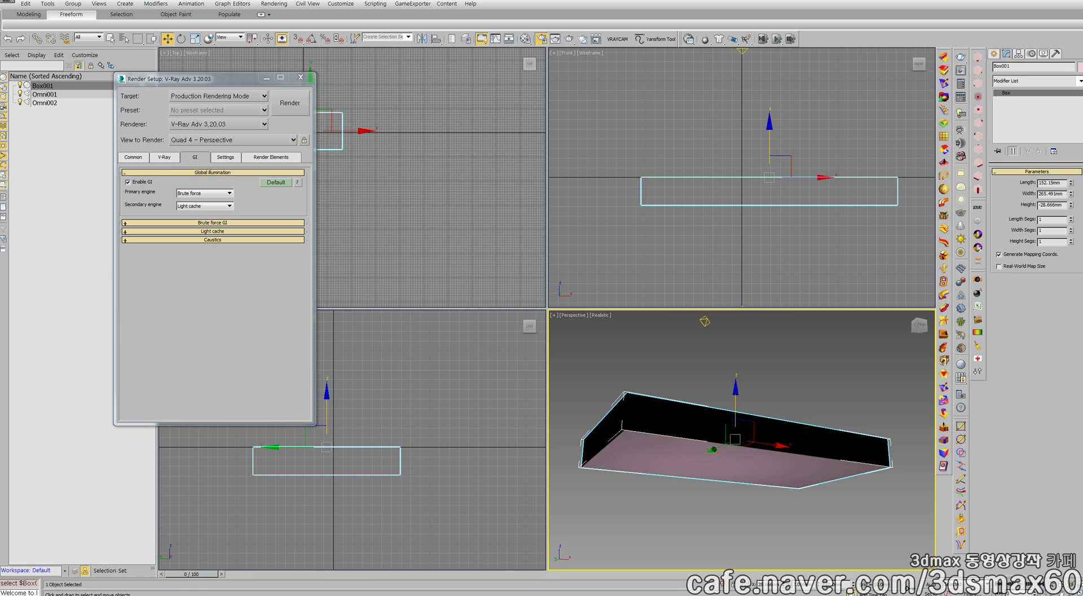
{"action": "key", "text": "ctrl+r"}
{"action": "left_click_drag", "start_coordinate": [725, 423], "coordinate": [725, 436]}
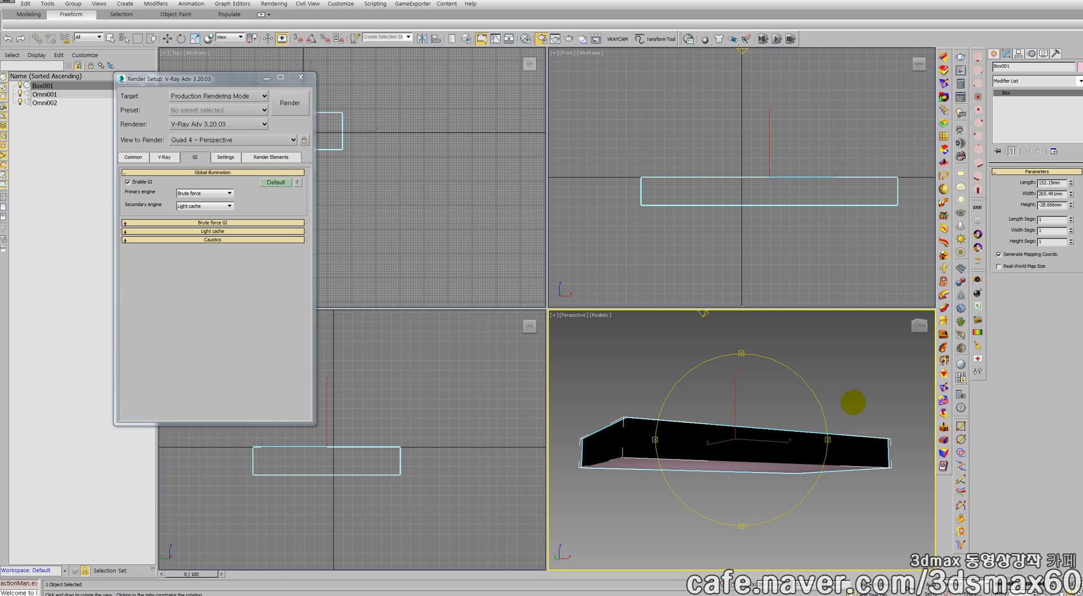
{"action": "left_click_drag", "start_coordinate": [709, 420], "coordinate": [713, 432]}
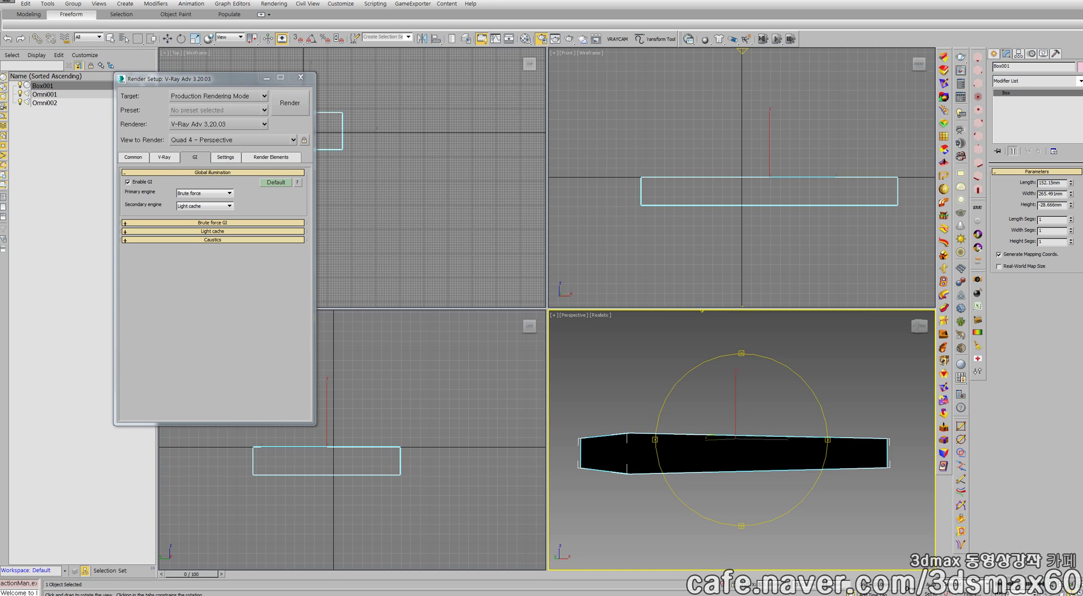
{"action": "left_click_drag", "start_coordinate": [717, 438], "coordinate": [714, 427]}
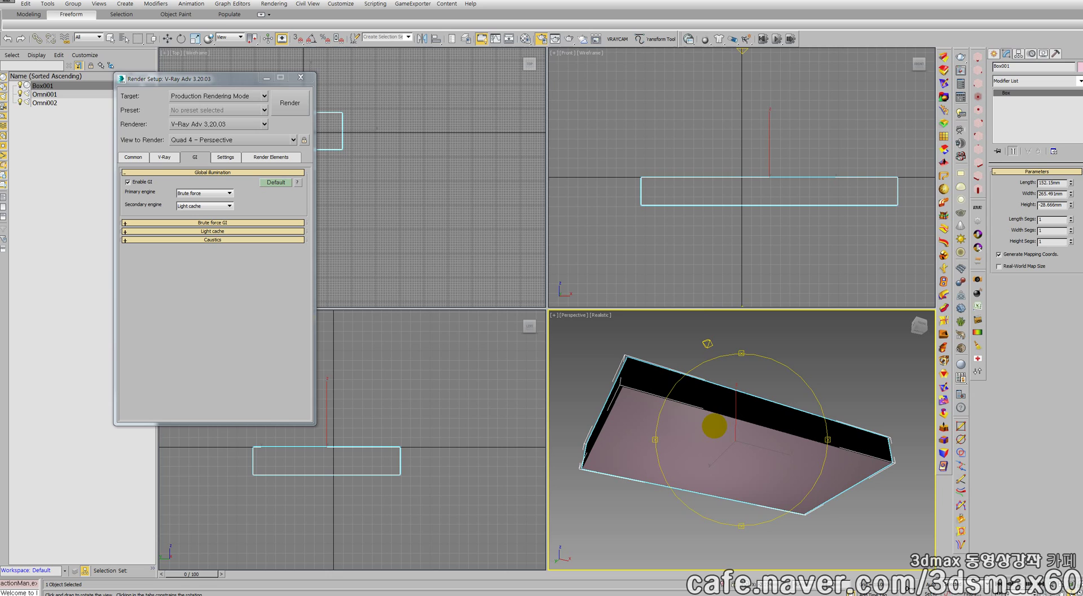
{"action": "right_click", "coordinate": [714, 426]}
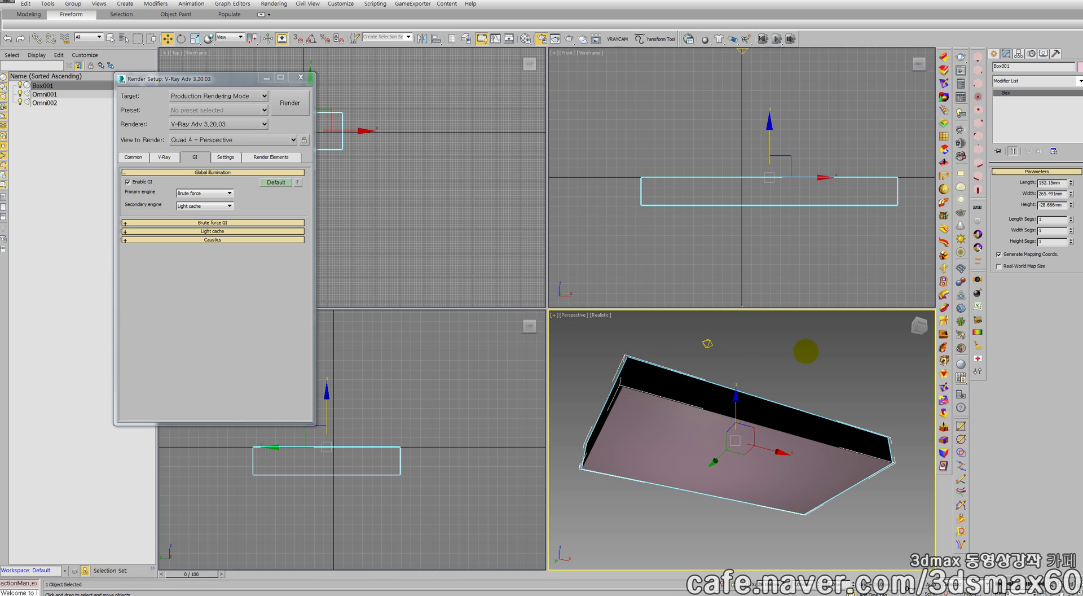
{"action": "key", "text": "ctrl+r"}
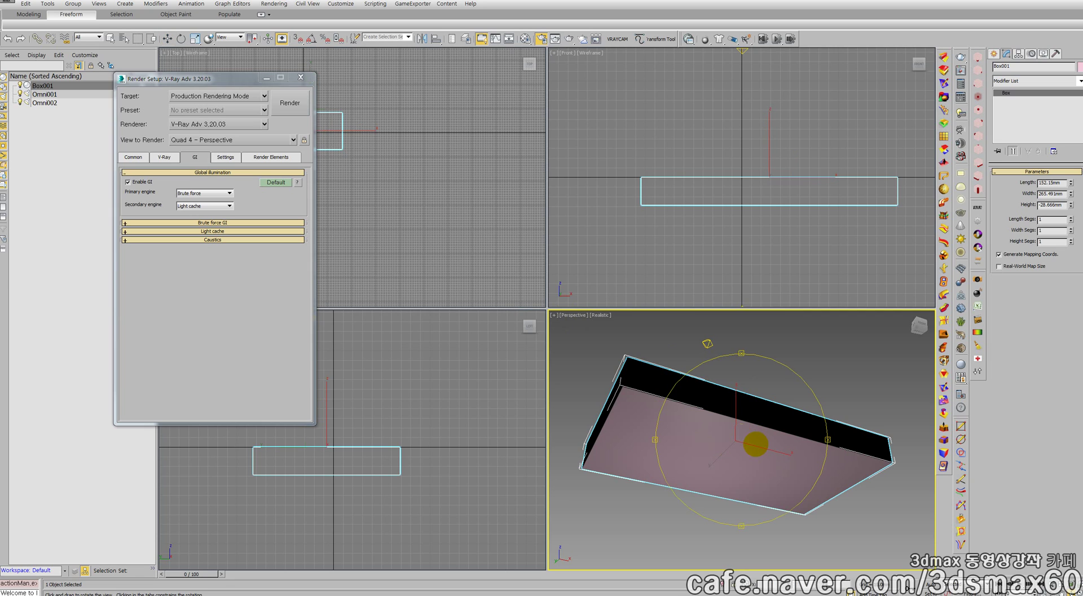
{"action": "left_click_drag", "start_coordinate": [756, 445], "coordinate": [755, 447]}
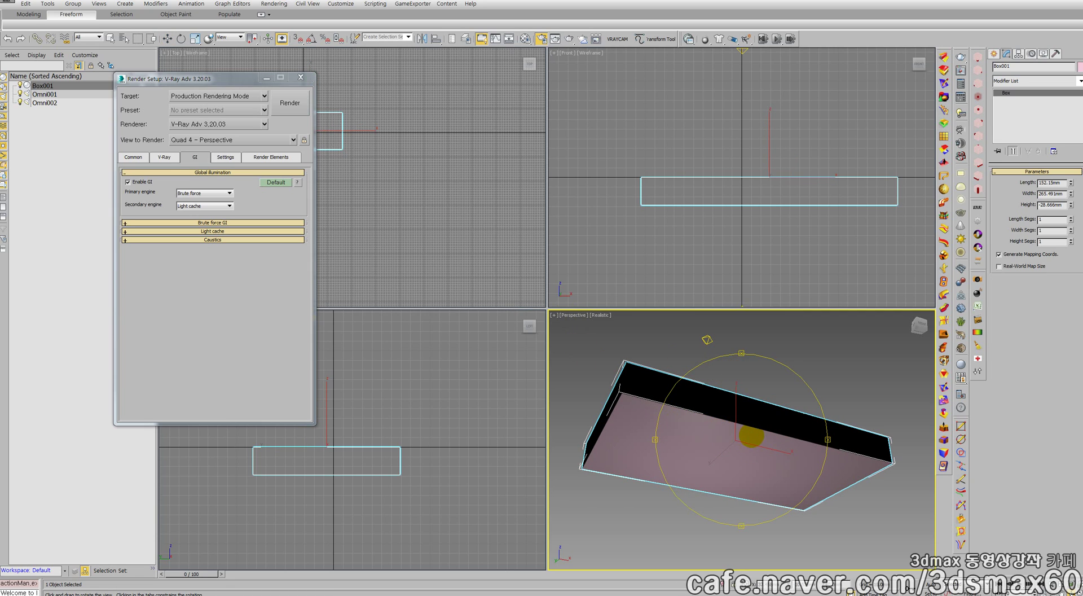
{"action": "left_click_drag", "start_coordinate": [751, 445], "coordinate": [750, 446]}
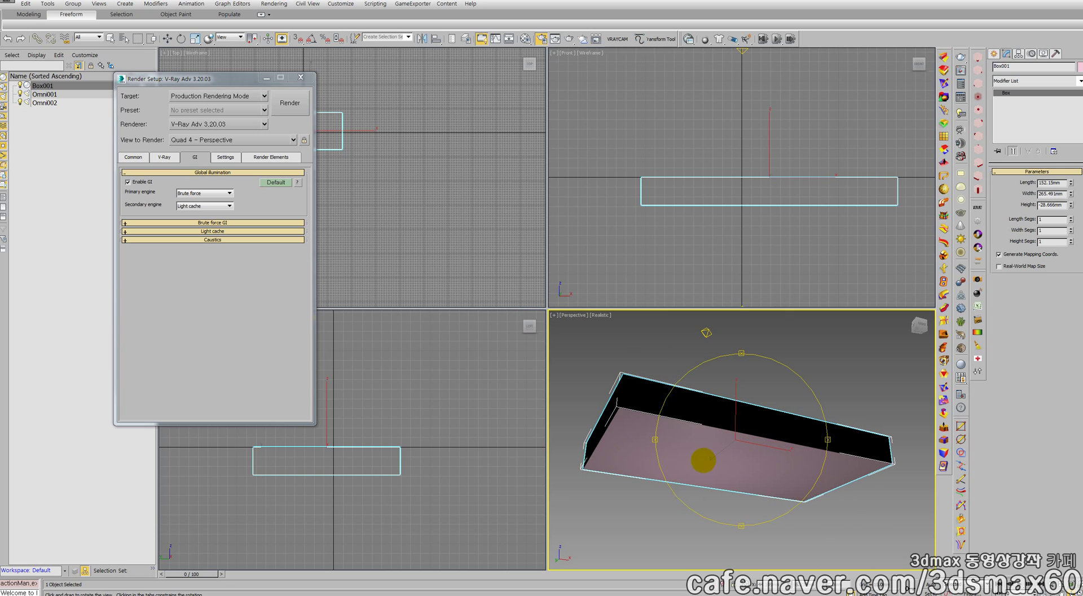
{"action": "right_click", "coordinate": [771, 513]}
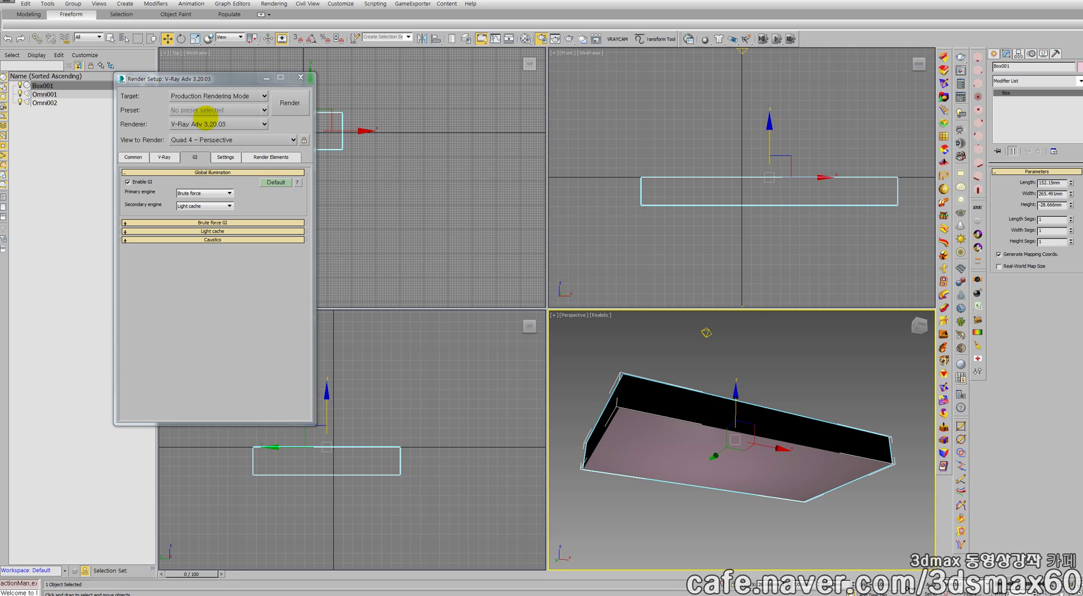
Step: Review the list of available renderers and keep V-Ray Adv 3.20.03 selected
{"action": "left_click", "coordinate": [207, 123]}
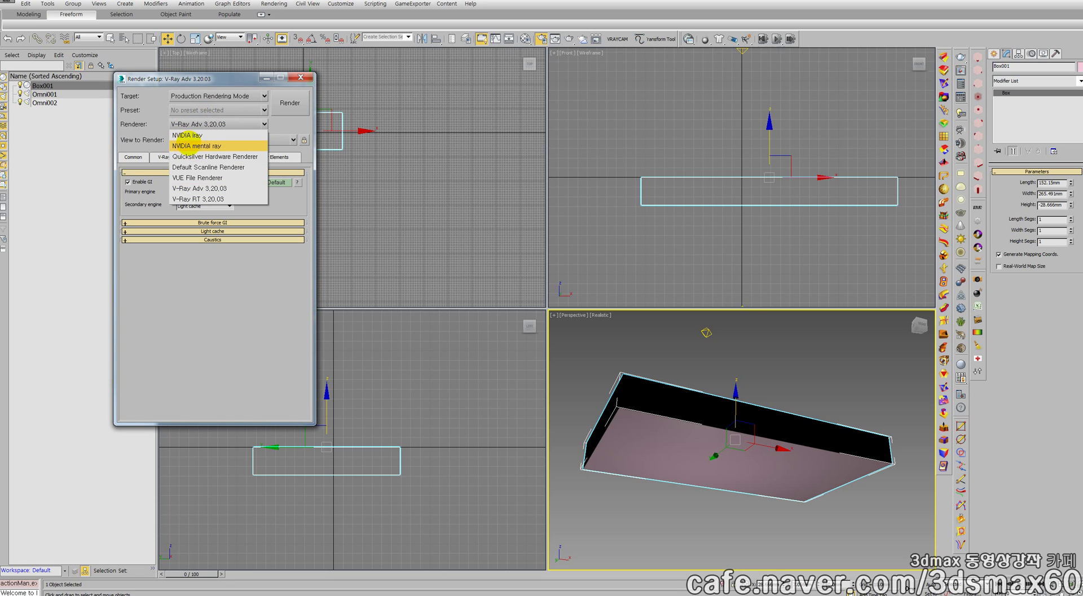
{"action": "left_click", "coordinate": [213, 186]}
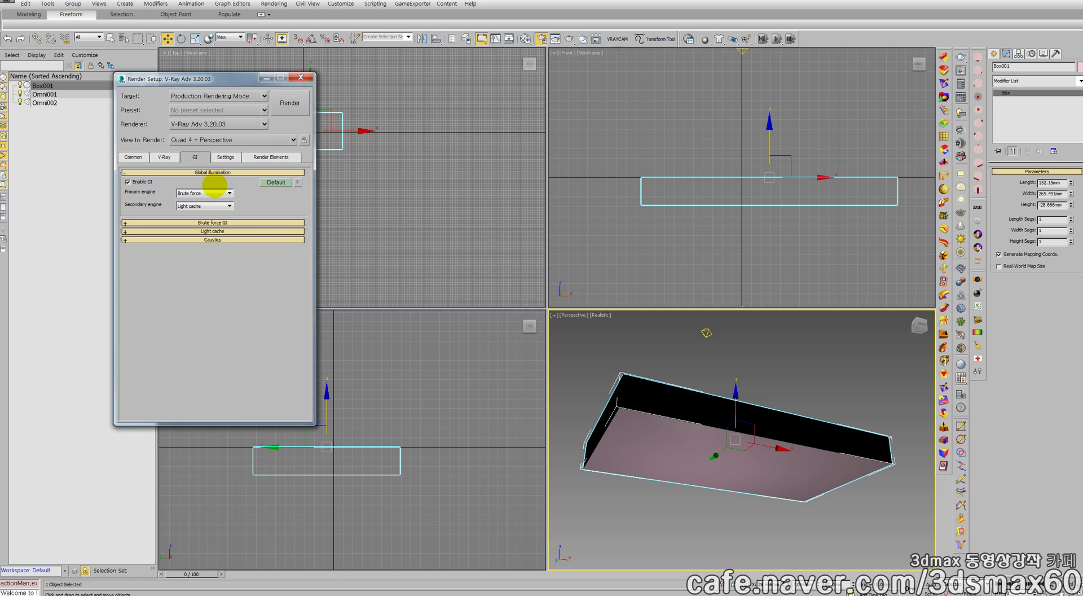